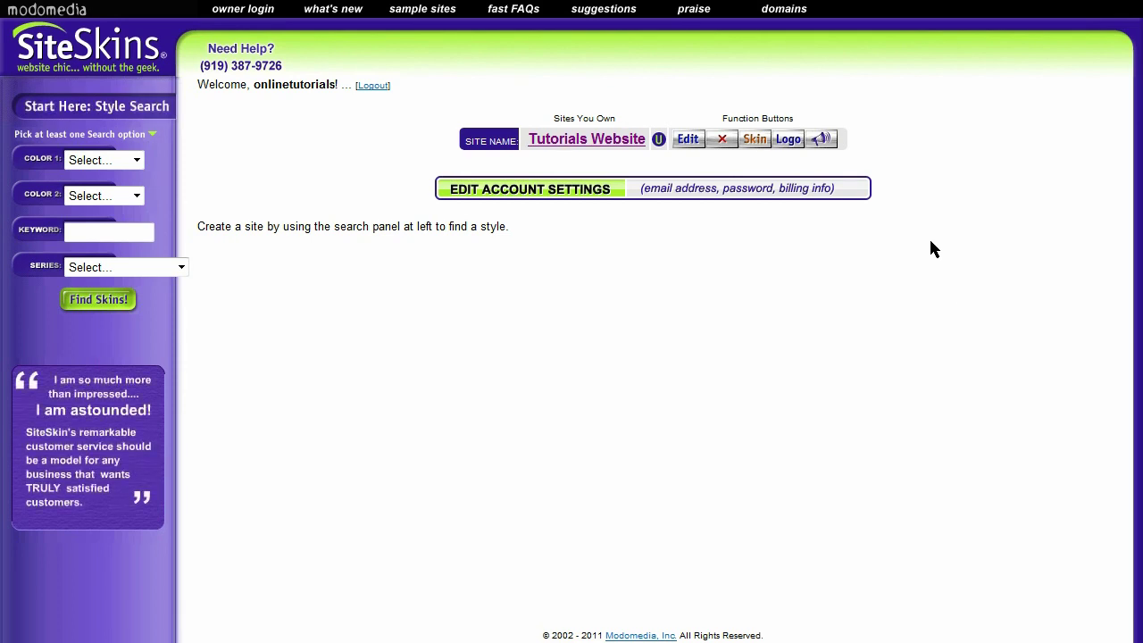
# Examine the logotext and slogan options on the logo customization page, and view the Tutorials Website.
pyautogui.click(789, 144)
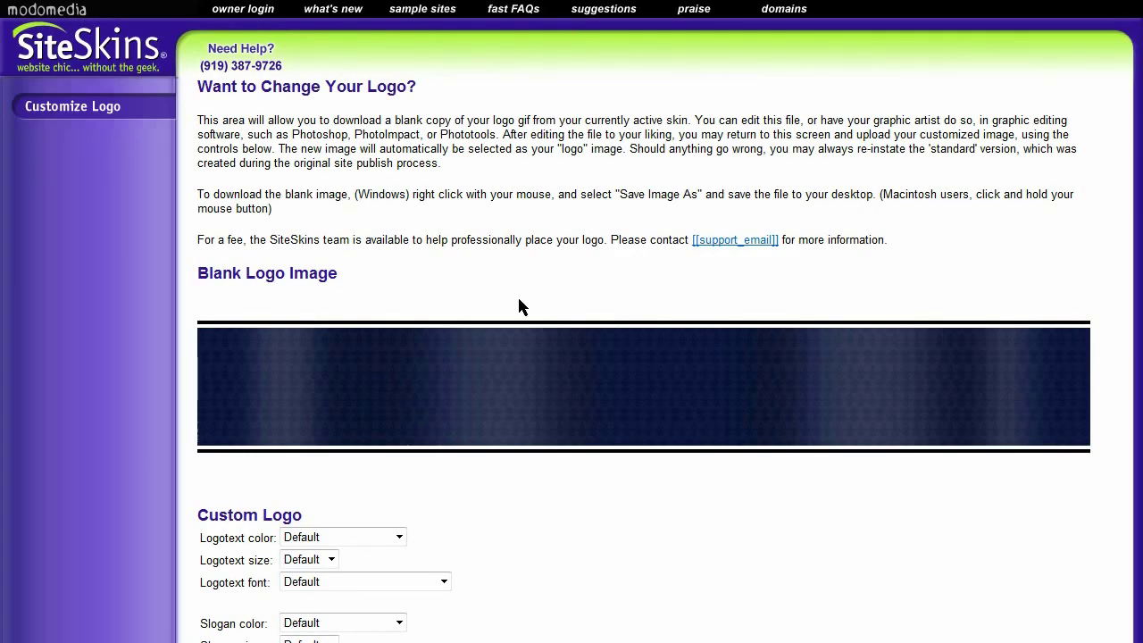
pyautogui.scroll(-3, 521, 306)
pyautogui.scroll(2, 574, 268)
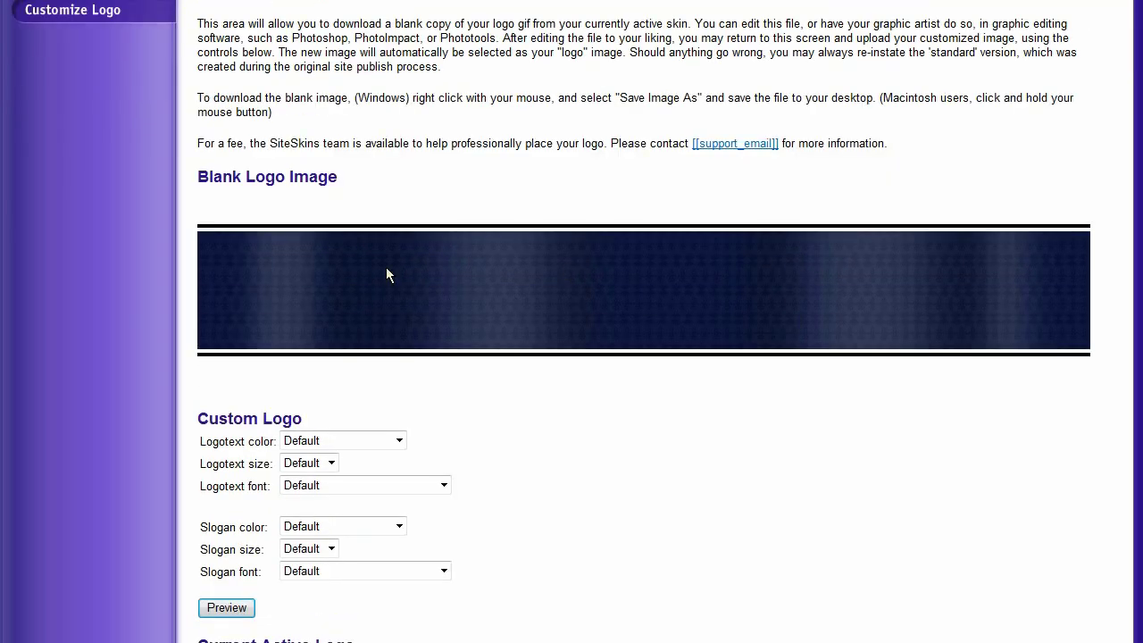
pyautogui.click(397, 441)
pyautogui.click(529, 412)
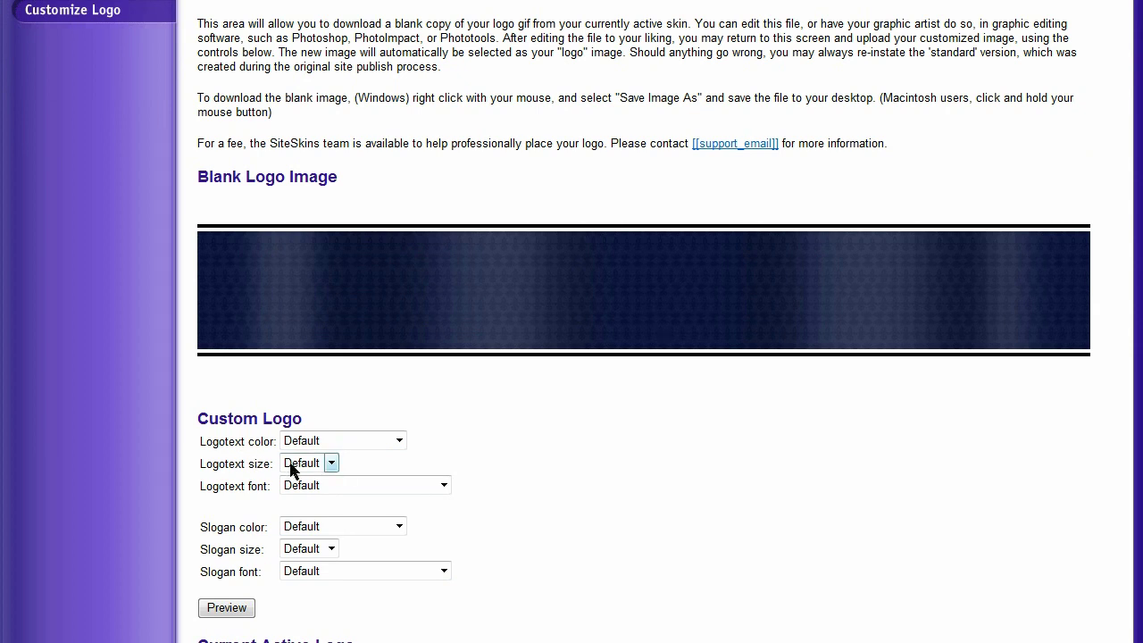
pyautogui.click(443, 487)
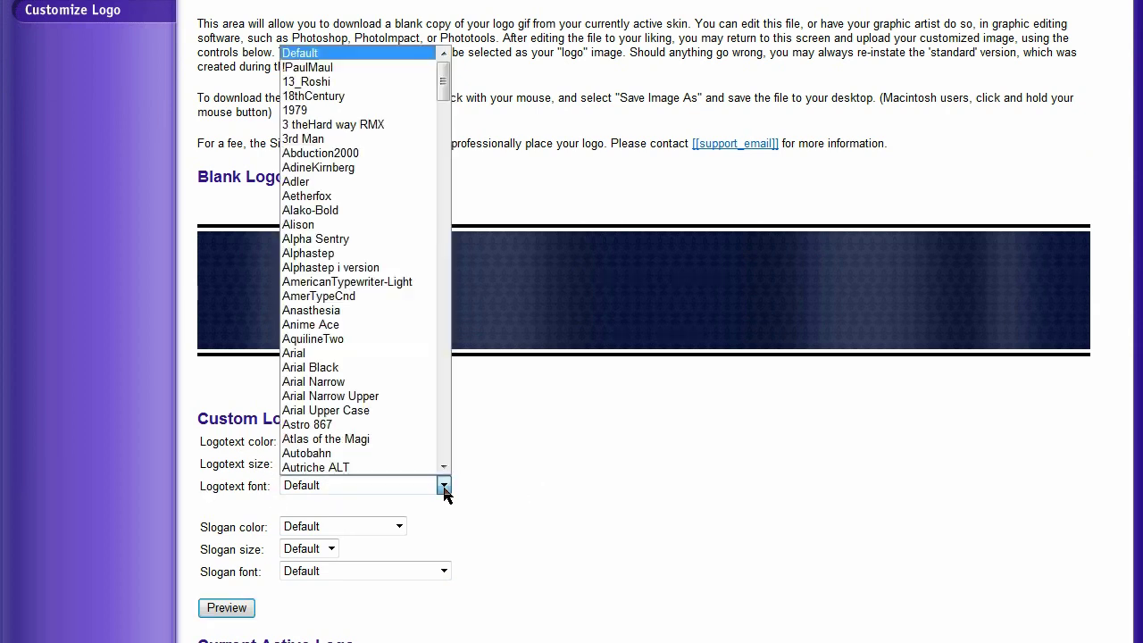
pyautogui.click(601, 461)
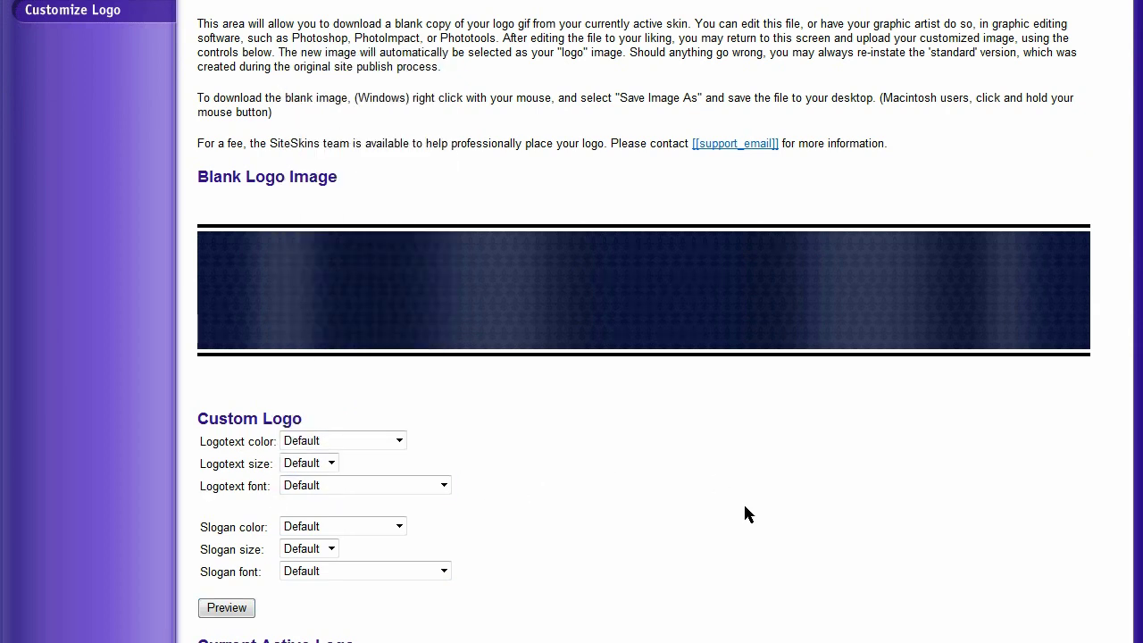
pyautogui.scroll(2, 746, 512)
pyautogui.scroll(-3, 744, 509)
pyautogui.scroll(2, 736, 501)
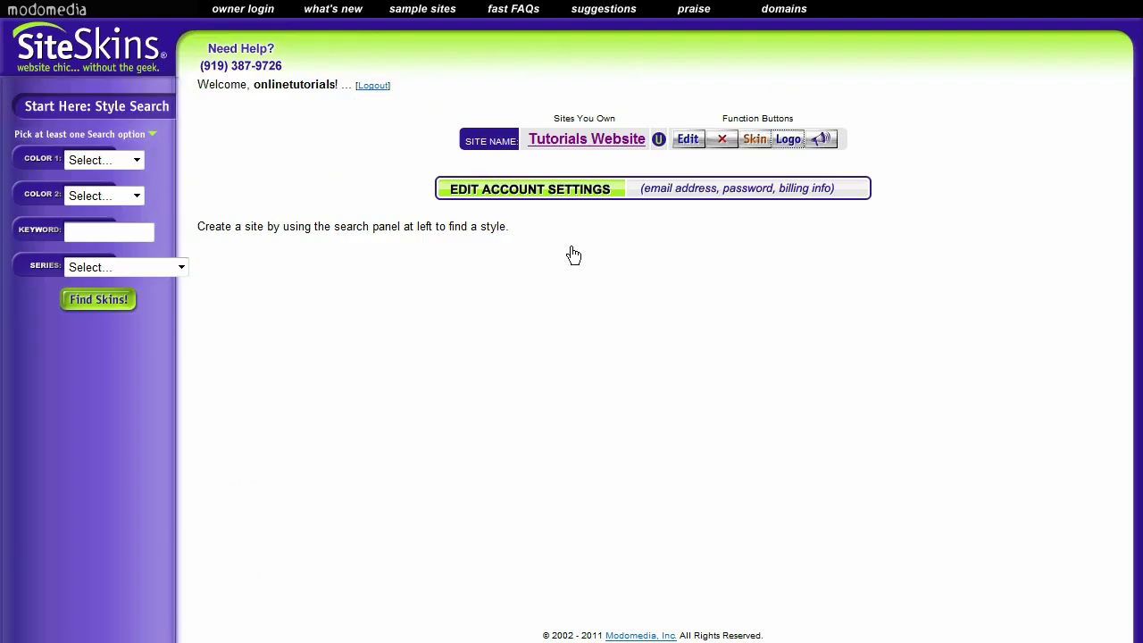
pyautogui.click(583, 141)
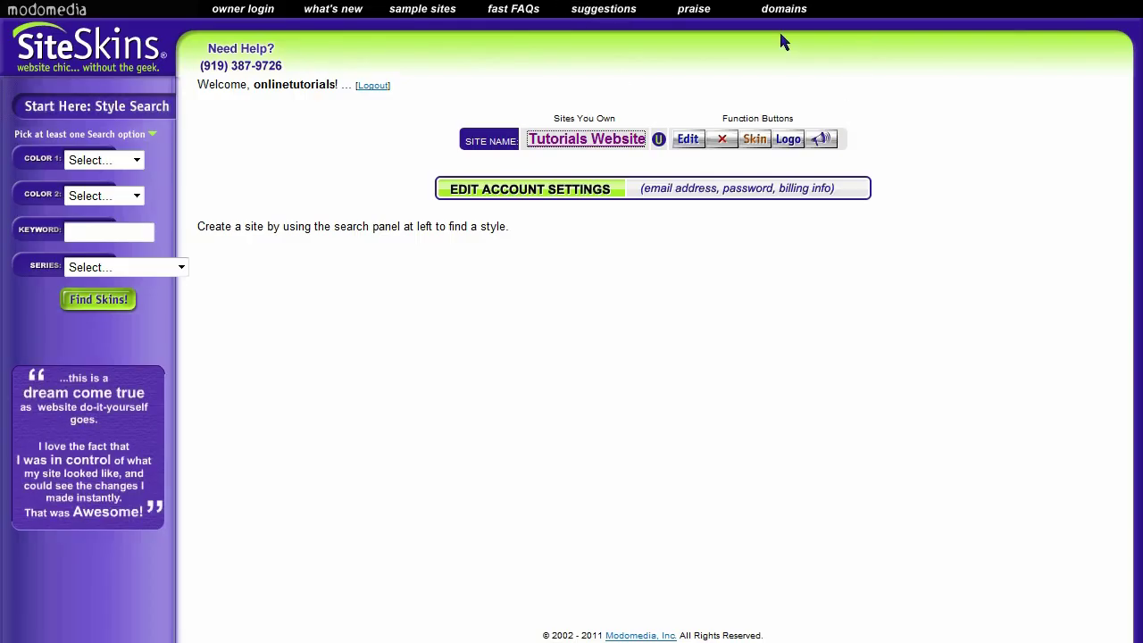
# Save the blank logo image from the logo customization page as pic.png in the SS Tuts folder, replacing the existing file.
pyautogui.click(789, 145)
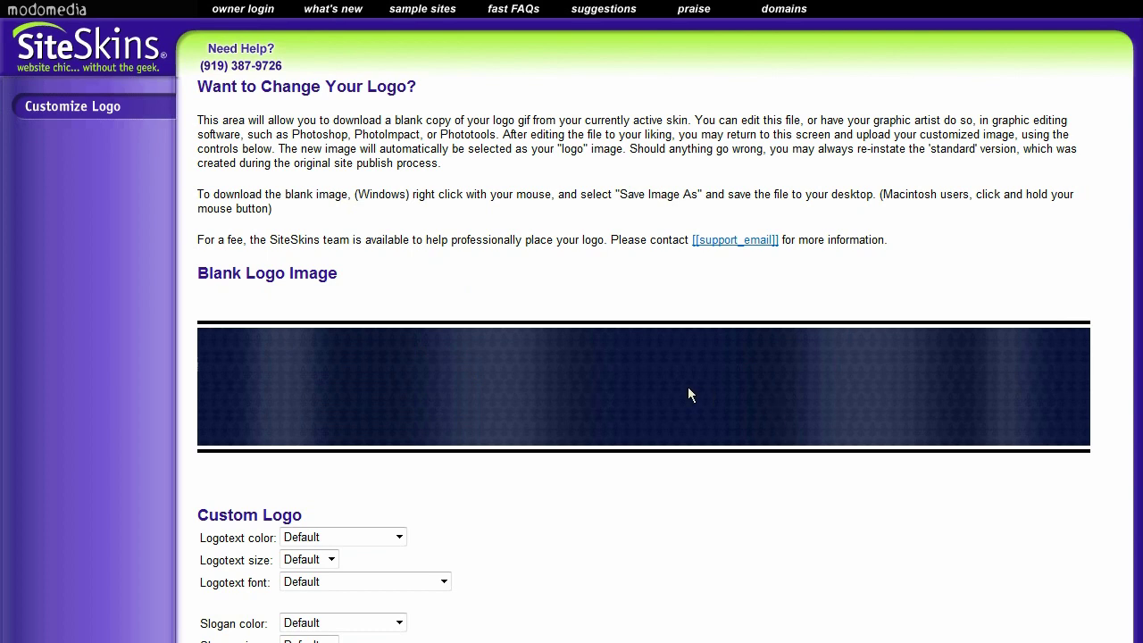
pyautogui.scroll(-2, 688, 394)
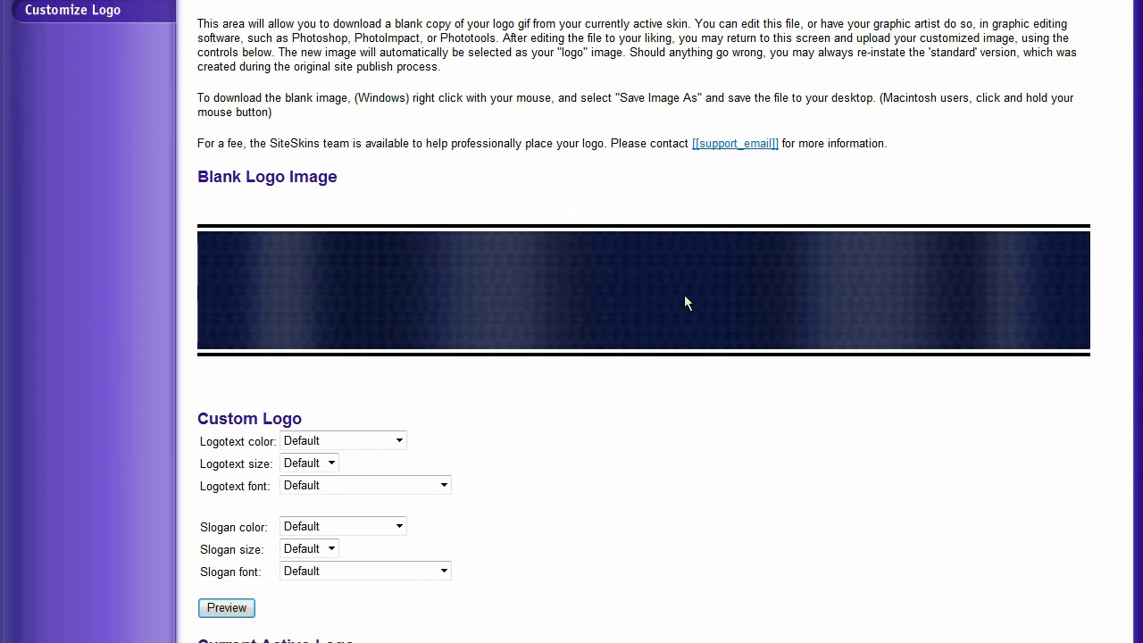
pyautogui.rightClick(594, 290)
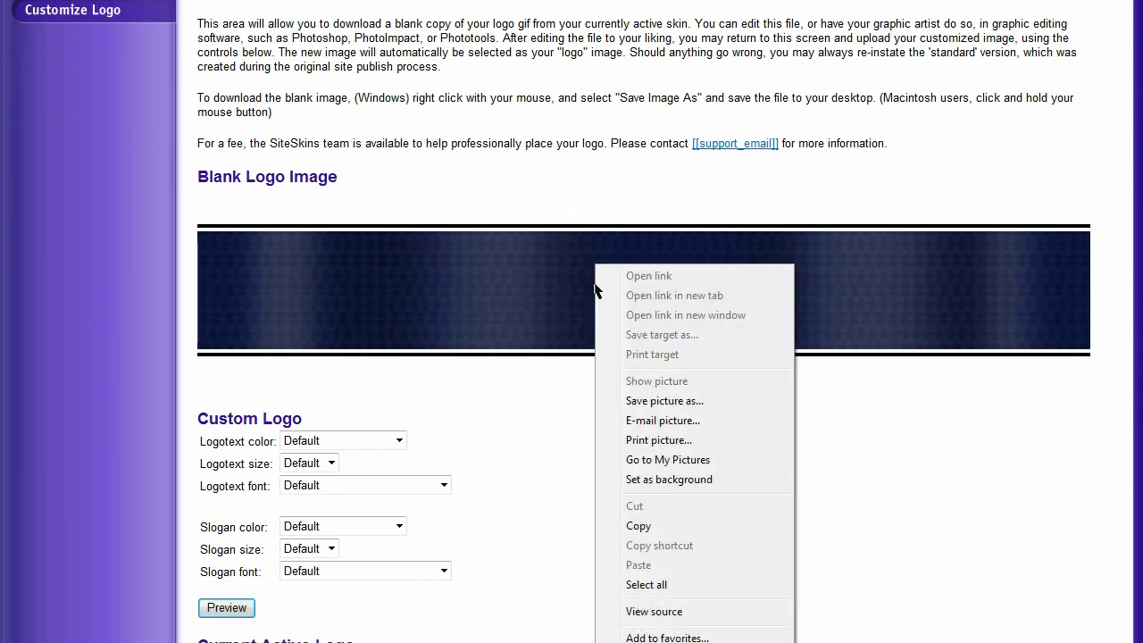
pyautogui.click(668, 403)
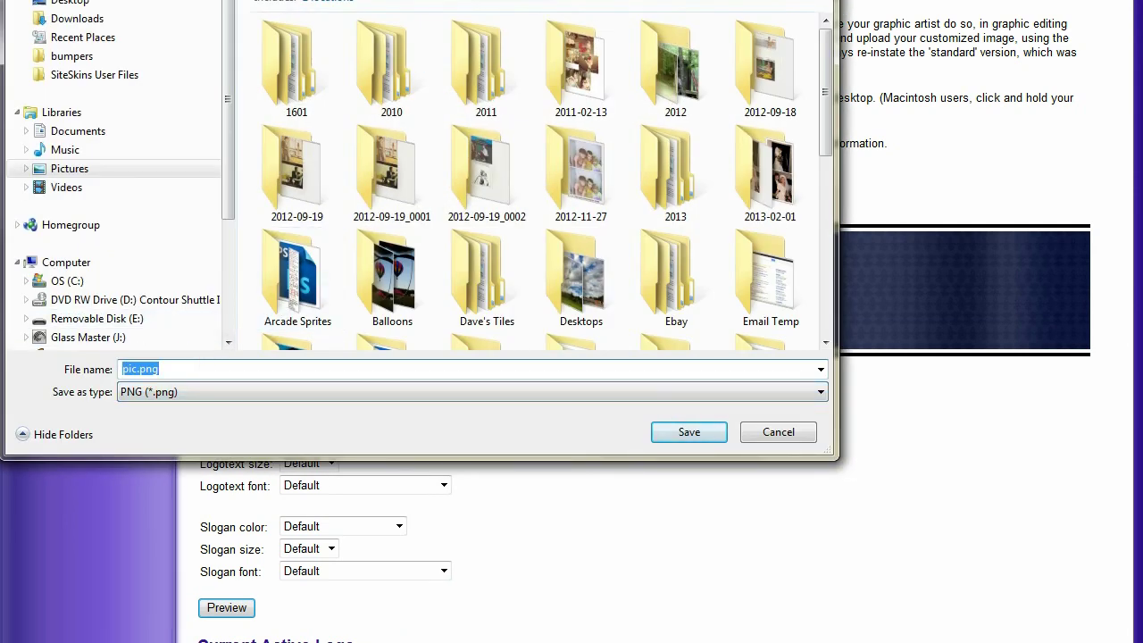
pyautogui.click(91, 40)
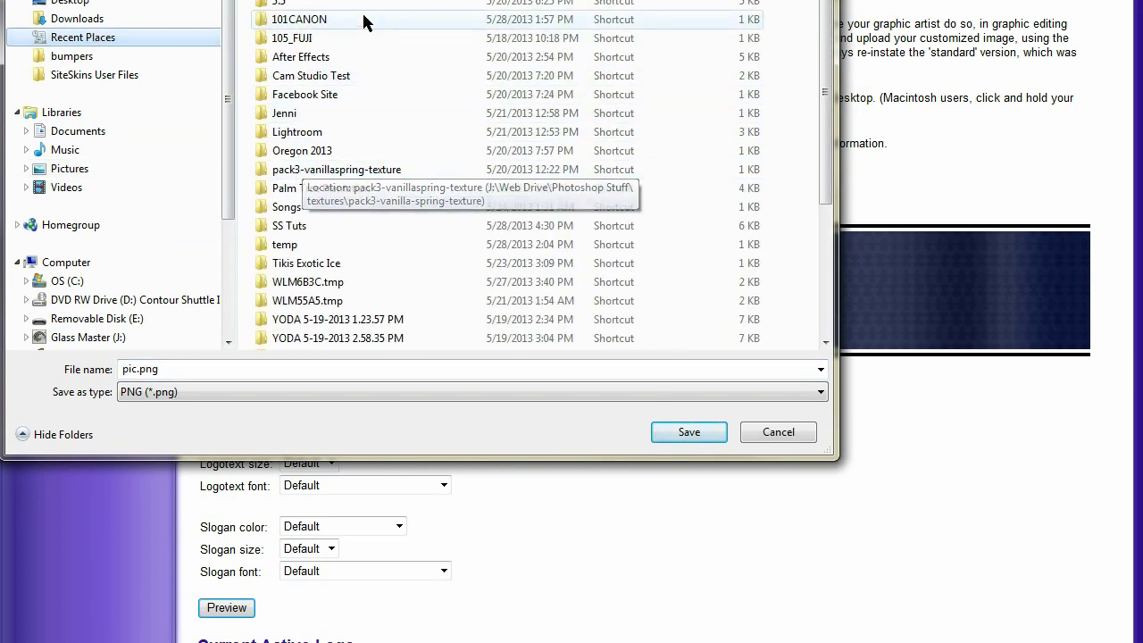
pyautogui.click(315, 227)
pyautogui.doubleClick(314, 227)
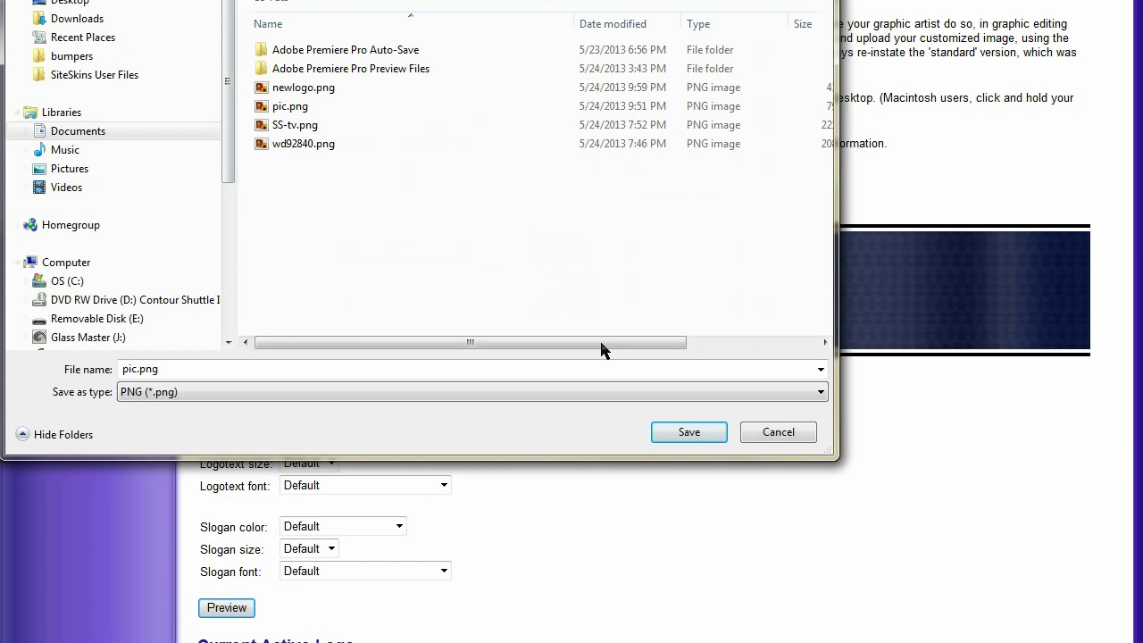
pyautogui.click(688, 432)
pyautogui.click(525, 301)
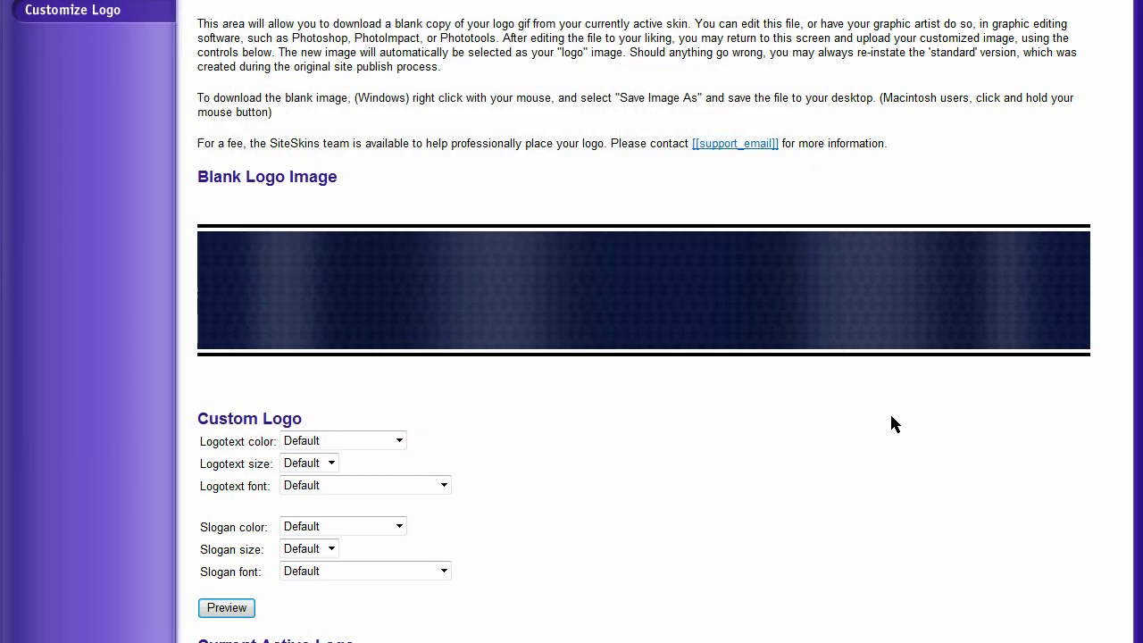
pyautogui.scroll(-4, 852, 439)
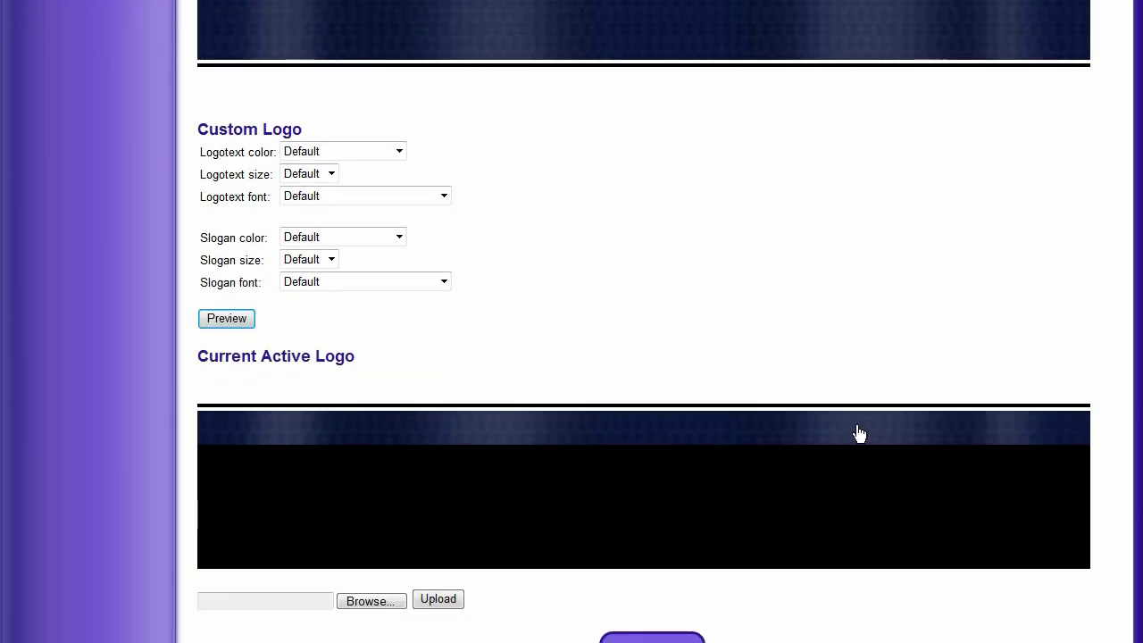
pyautogui.scroll(6, 857, 434)
pyautogui.scroll(-2, 866, 411)
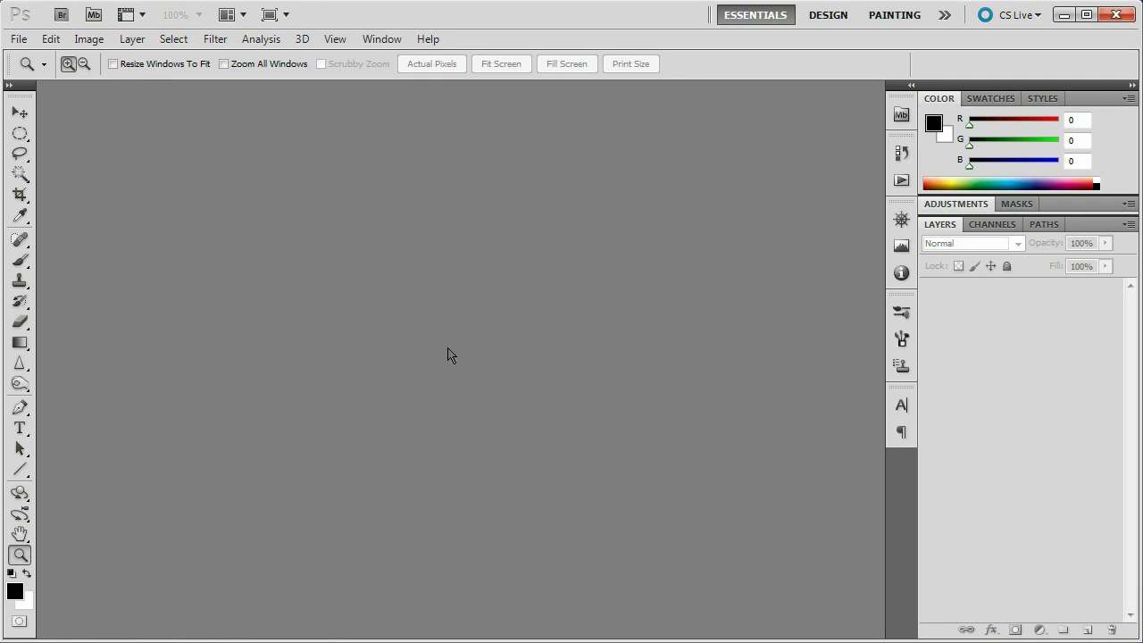
# Switch to Photoshop, open pic.png and display it at 100% in an enlarged document view.
pyautogui.hotkey('ctrl', 'o')
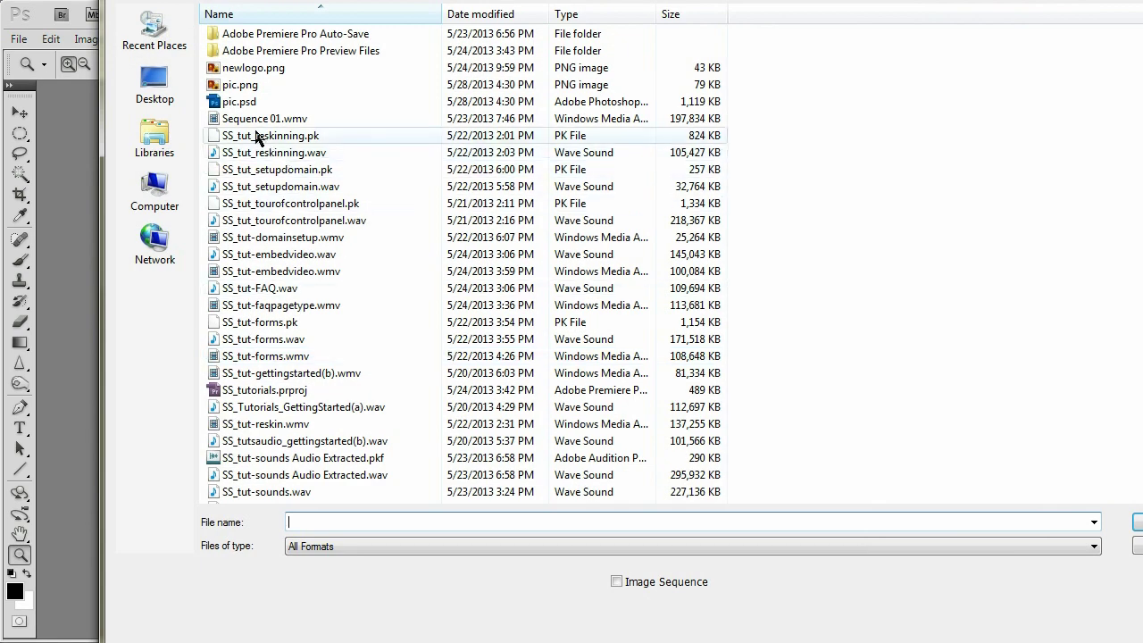
pyautogui.doubleClick(238, 86)
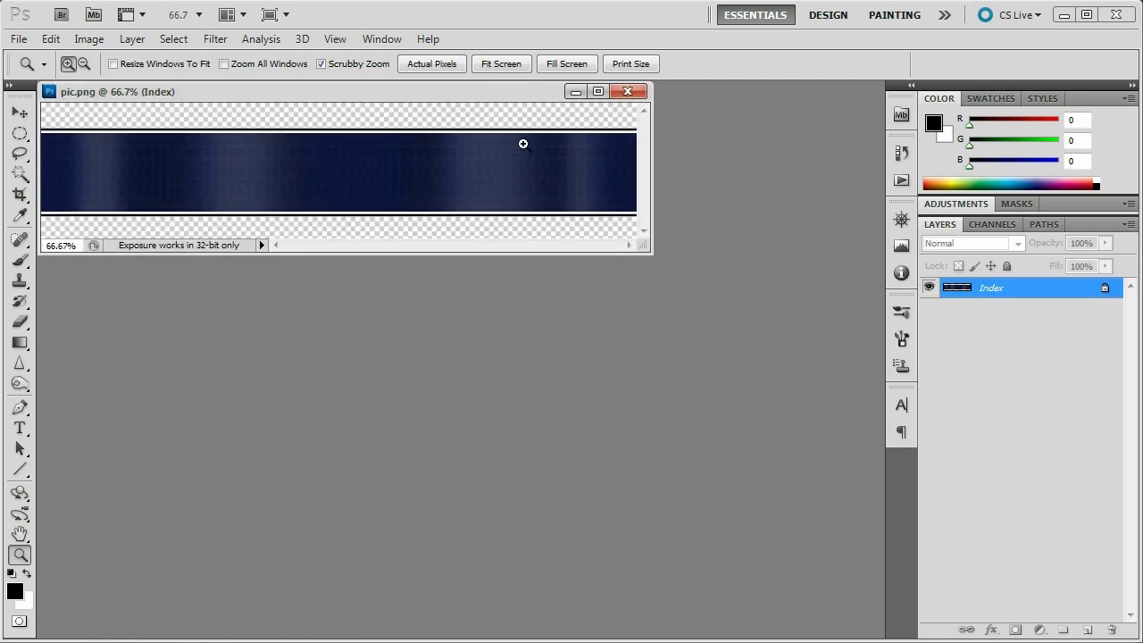
pyautogui.moveTo(494, 96); pyautogui.dragTo(641, 291)
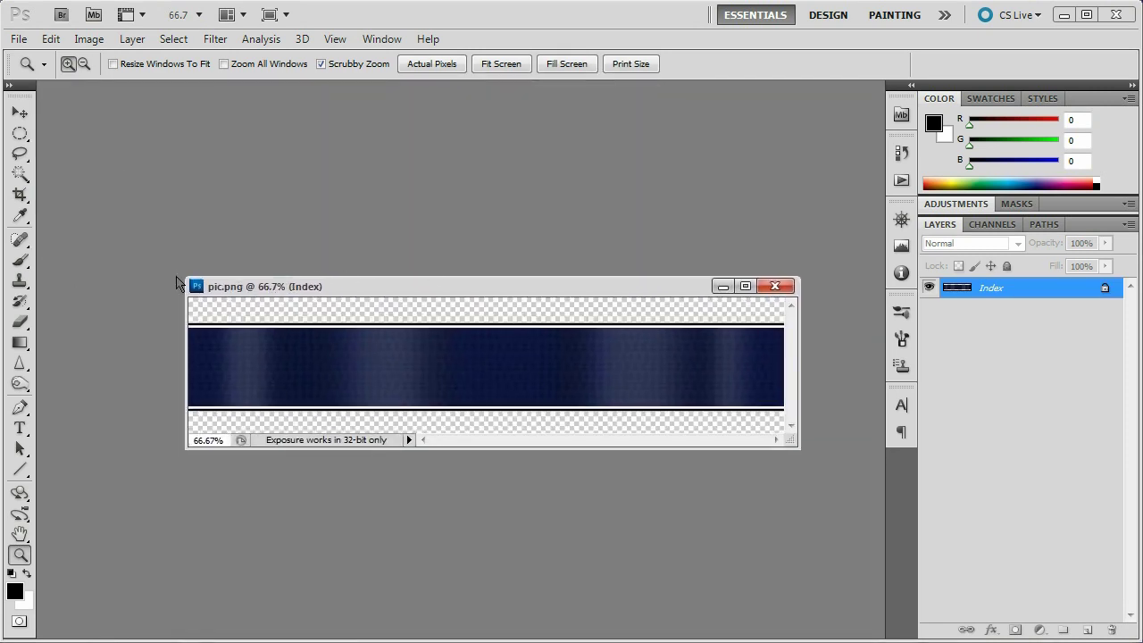
pyautogui.moveTo(183, 275); pyautogui.dragTo(85, 133)
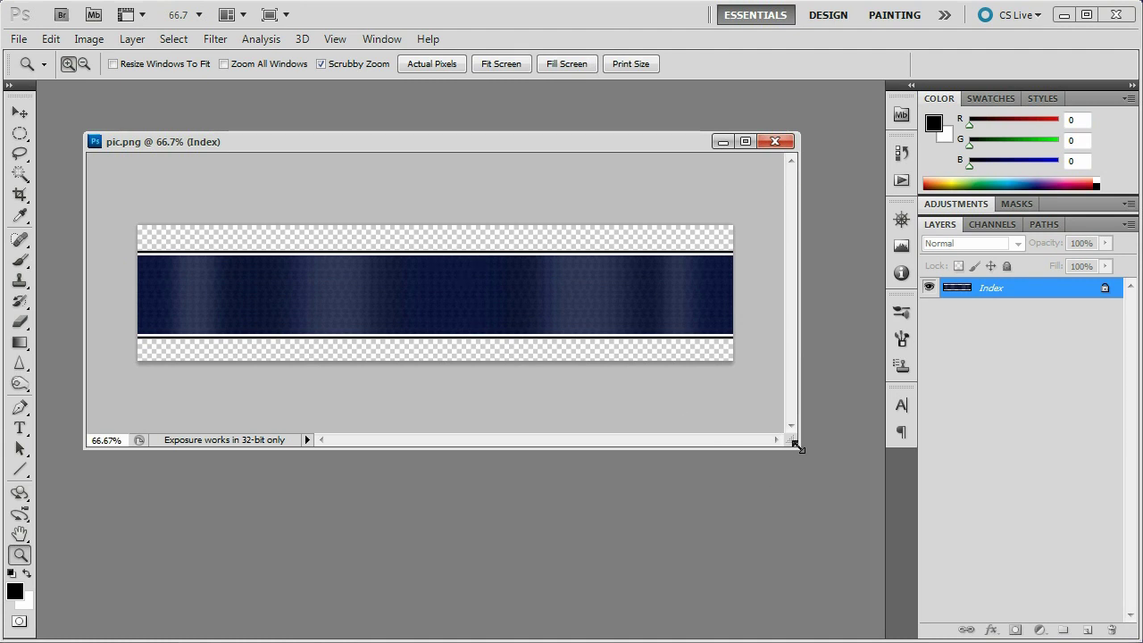
pyautogui.moveTo(795, 445); pyautogui.dragTo(884, 622)
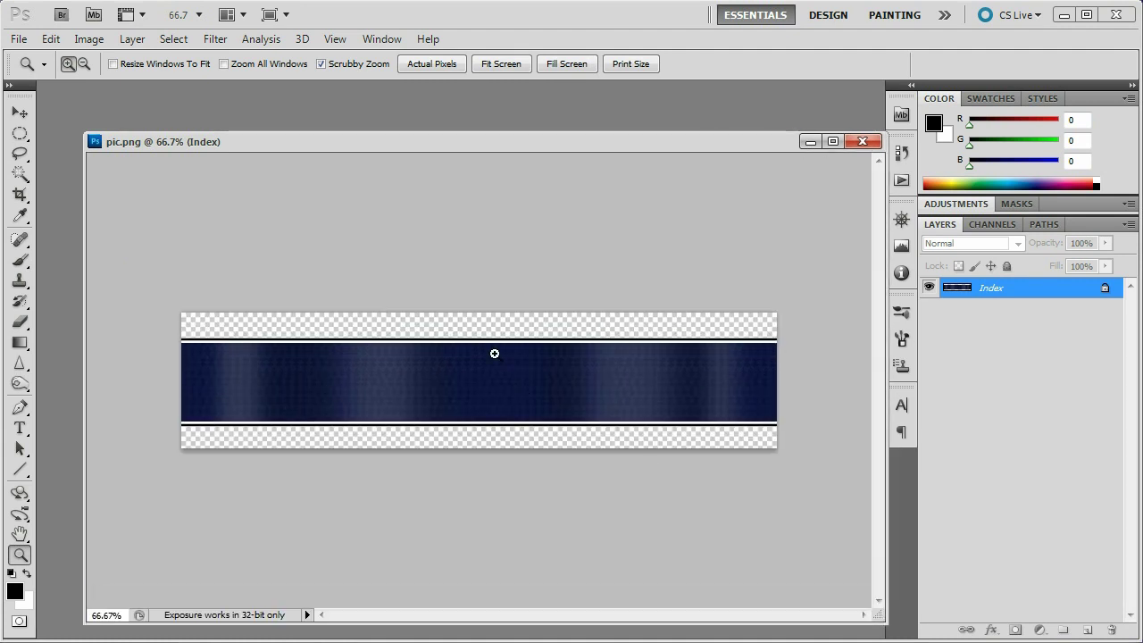
pyautogui.click(494, 354)
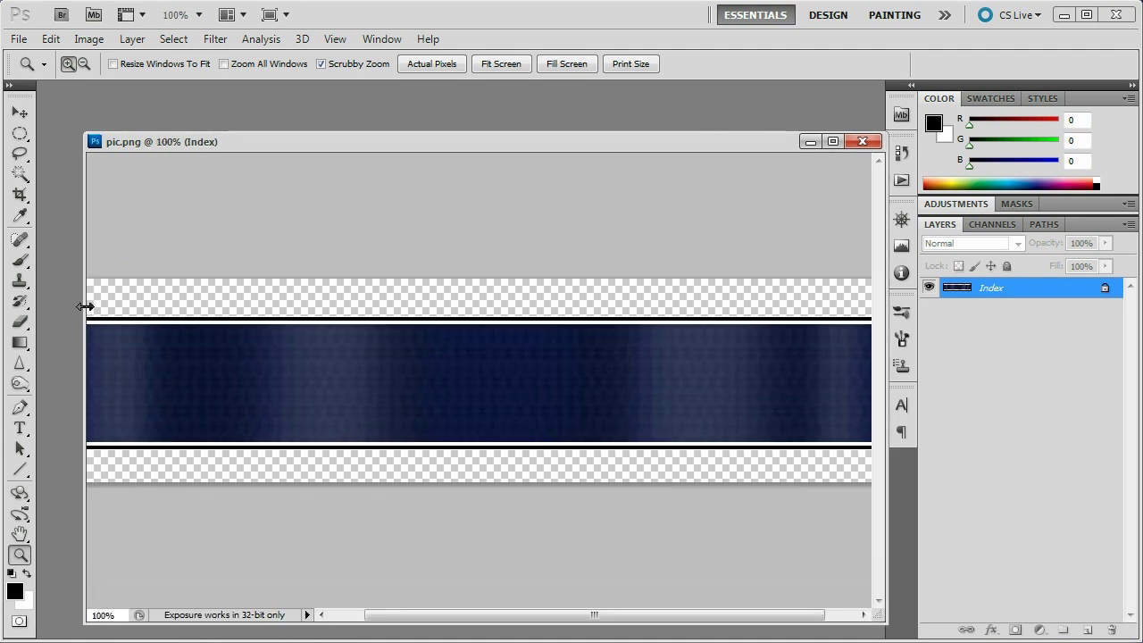
pyautogui.moveTo(85, 306); pyautogui.dragTo(79, 304)
pyautogui.moveTo(299, 150); pyautogui.dragTo(276, 110)
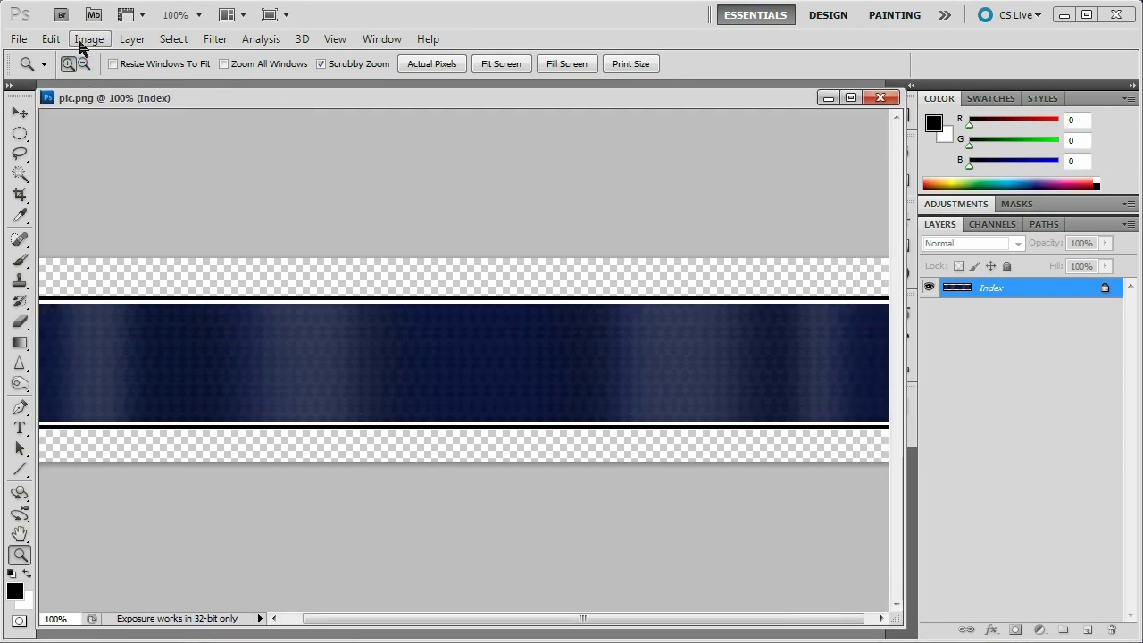
pyautogui.moveTo(318, 93); pyautogui.dragTo(359, 140)
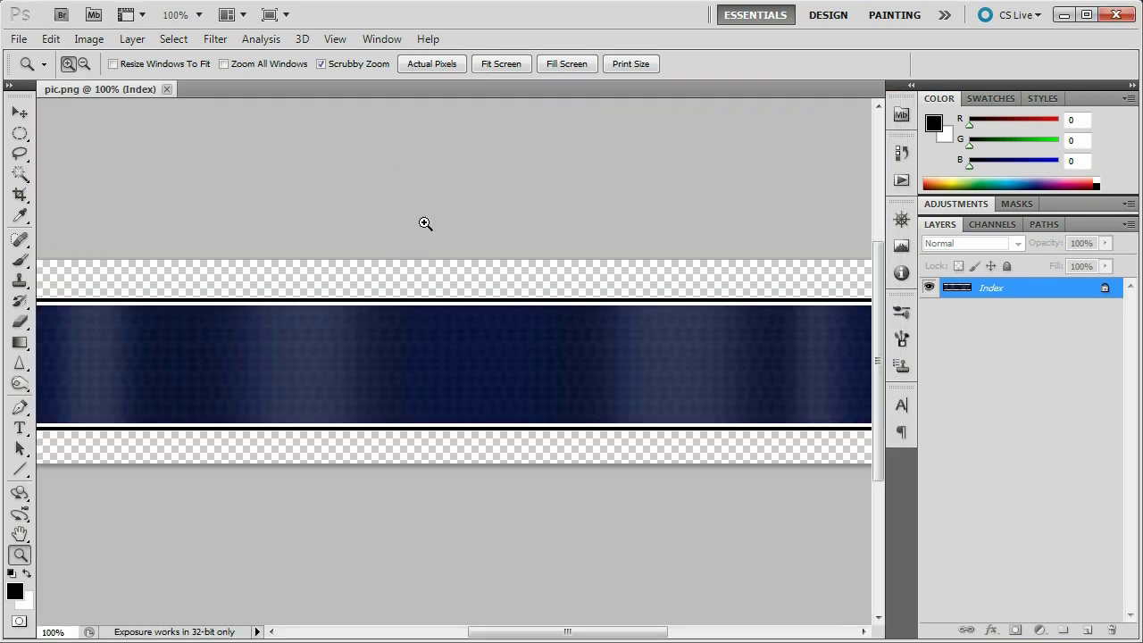
# Convert the pic.png image's color mode to RGB Color.
pyautogui.click(89, 40)
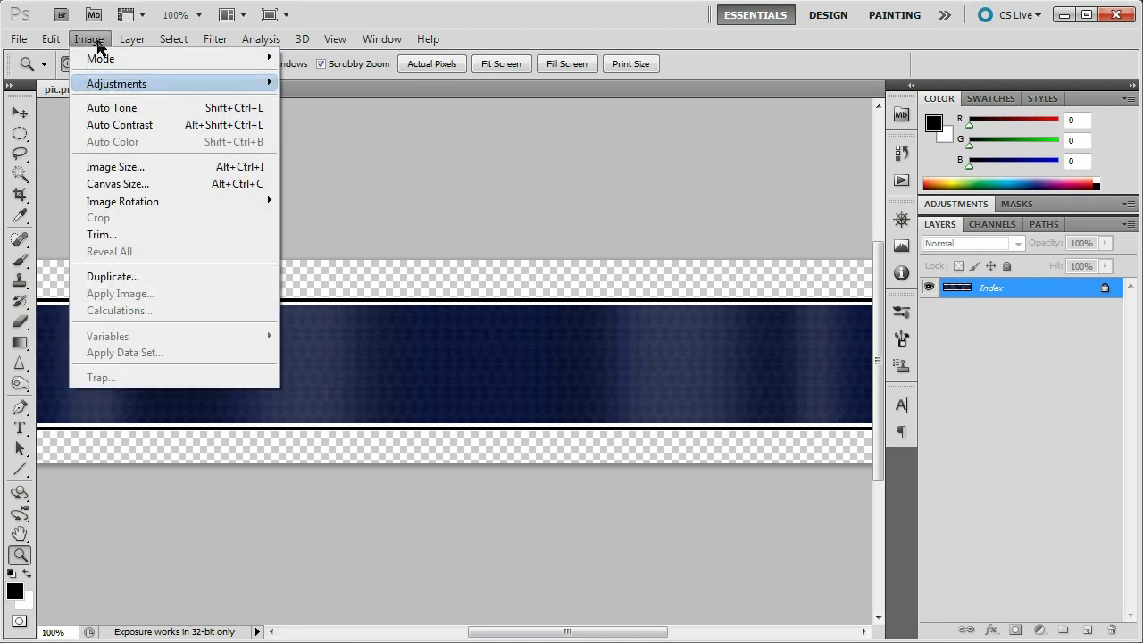
pyautogui.moveTo(100, 58)
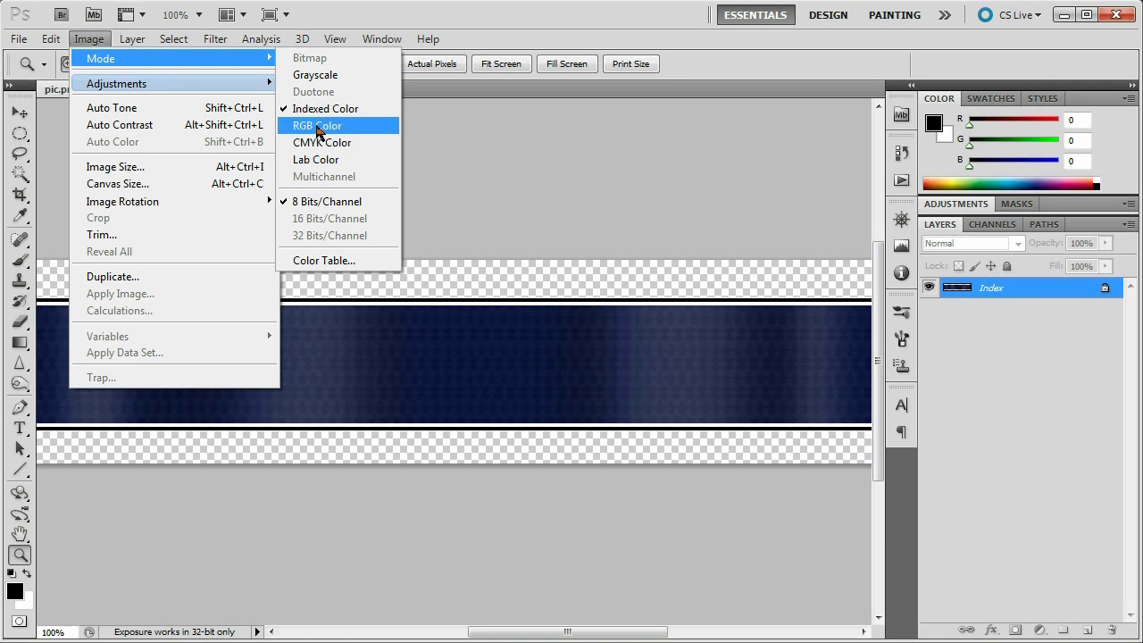
pyautogui.click(317, 126)
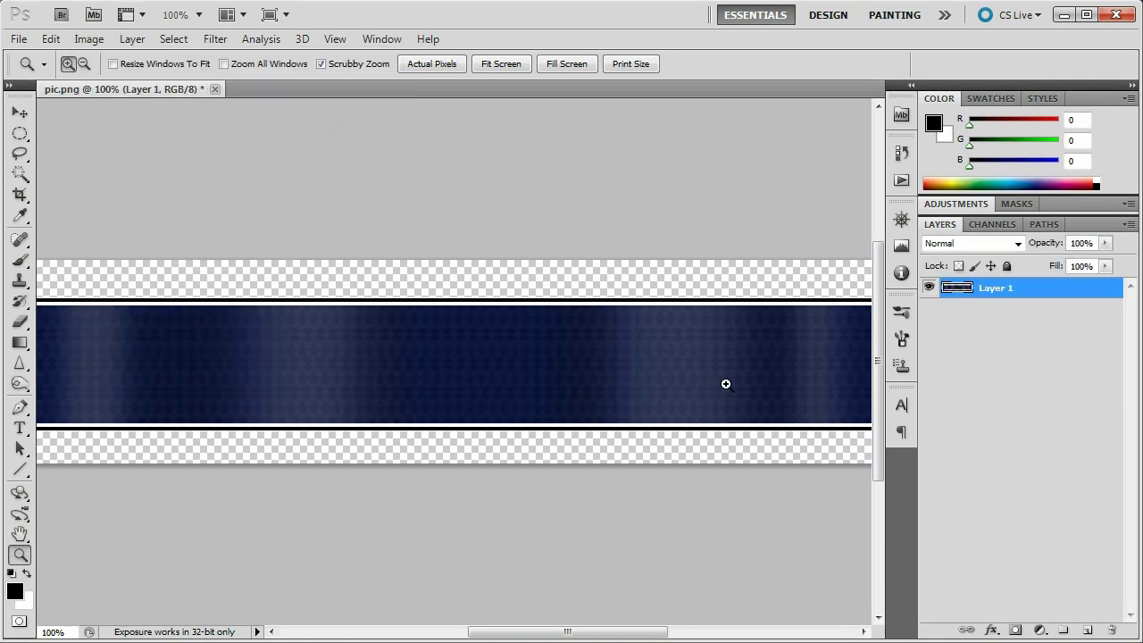
# Toggle the visibility of Layer 1 off and on to examine the converted layer.
pyautogui.click(929, 292)
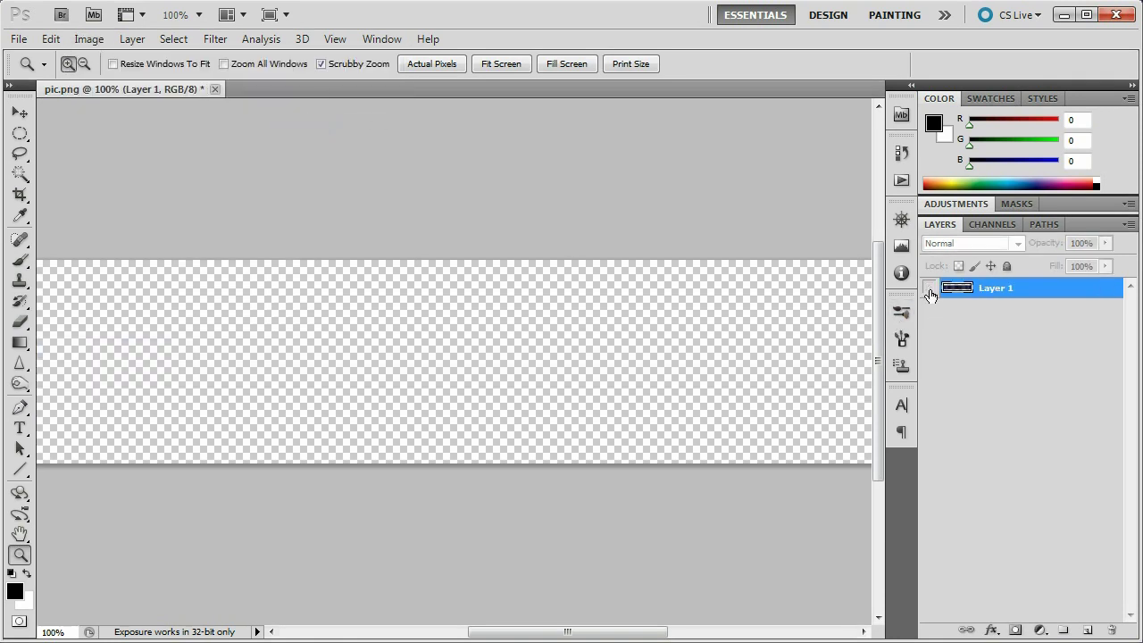
pyautogui.click(929, 292)
pyautogui.click(929, 292)
pyautogui.click(930, 292)
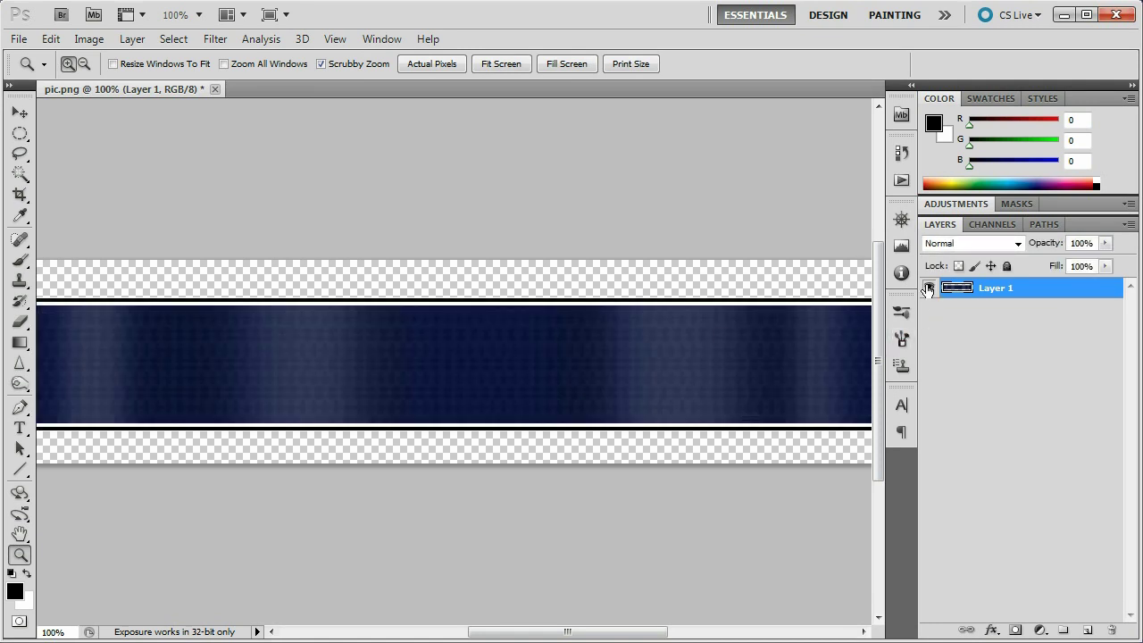
pyautogui.click(929, 290)
pyautogui.click(928, 290)
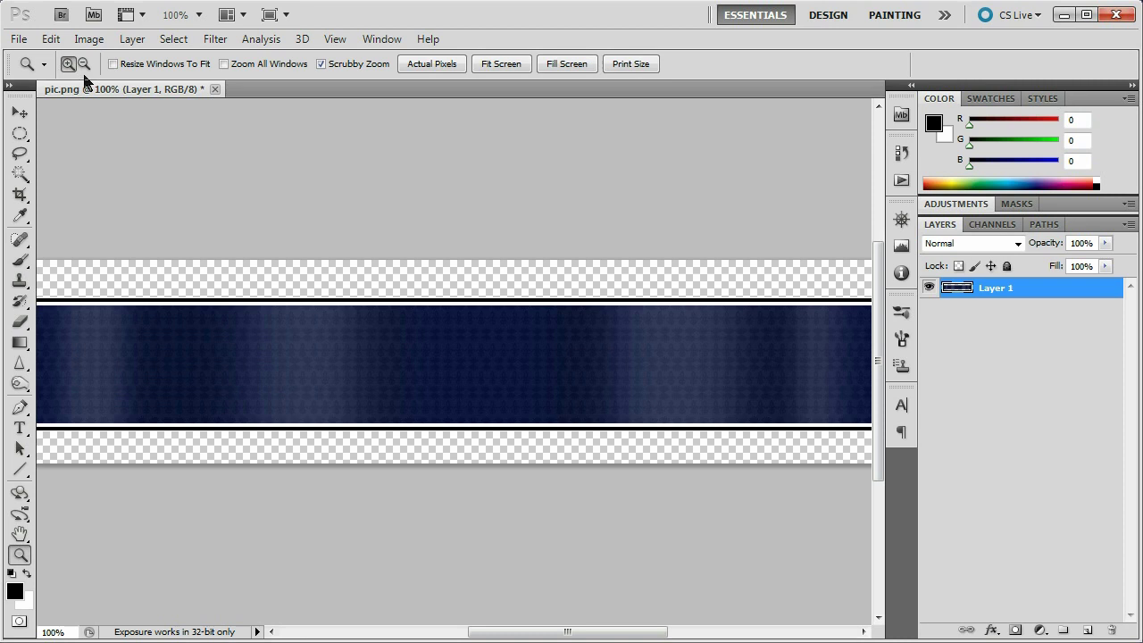
# Close pic.png without saving the changes and open the layered file pic.psd.
pyautogui.click(214, 89)
pyautogui.click(500, 191)
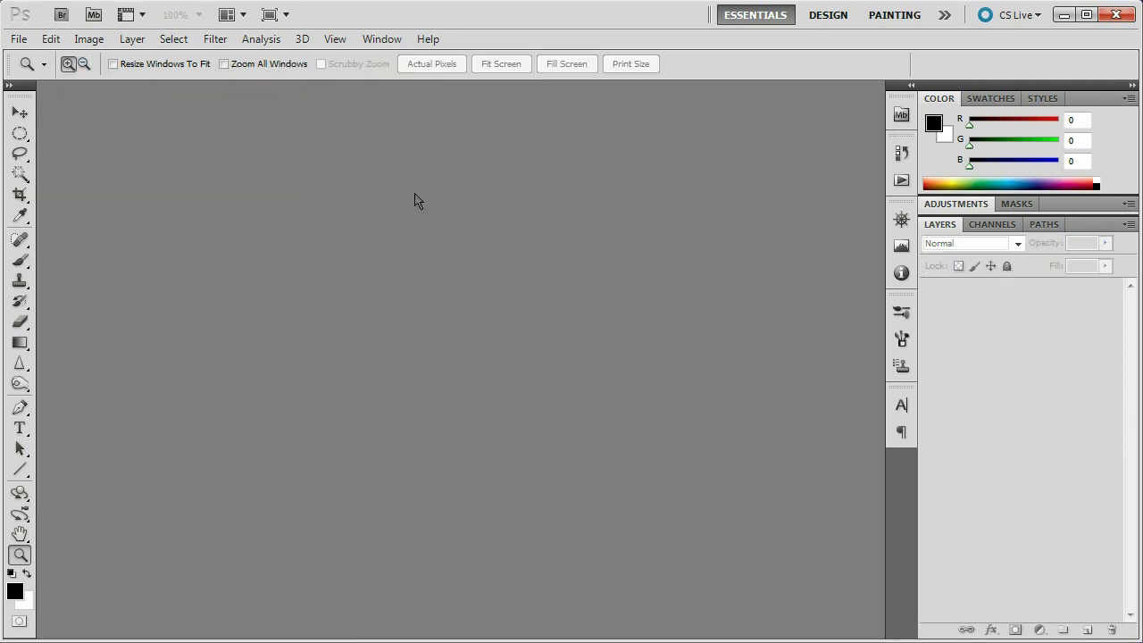
pyautogui.doubleClick(356, 199)
pyautogui.doubleClick(214, 103)
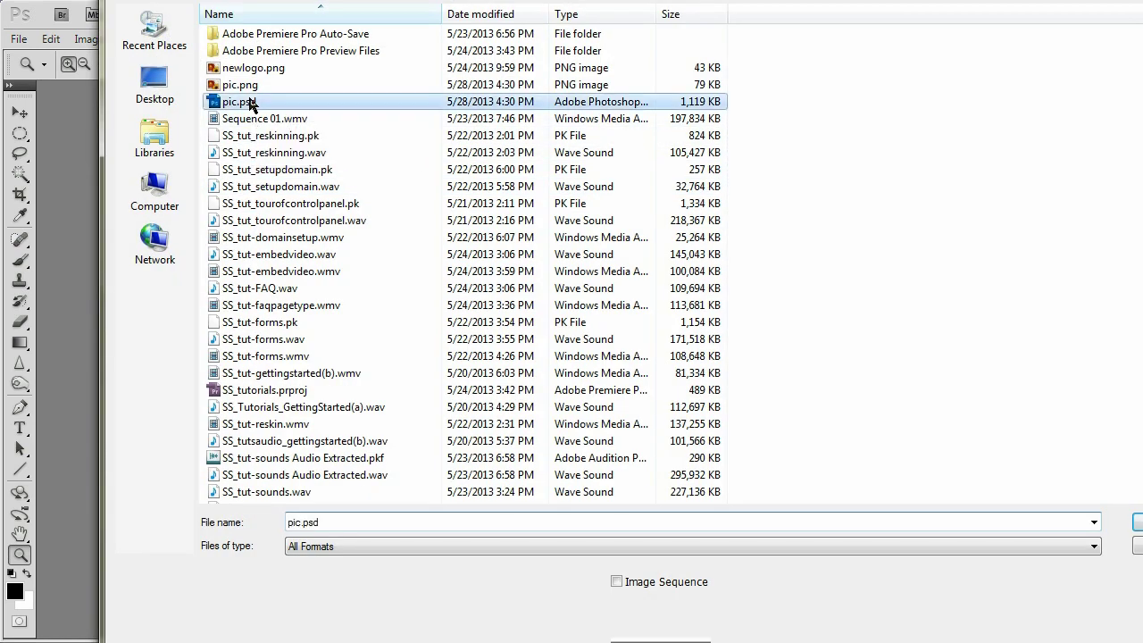
# Reposition and enlarge the pic.psd document window to fill the workspace.
pyautogui.moveTo(375, 98); pyautogui.dragTo(503, 257)
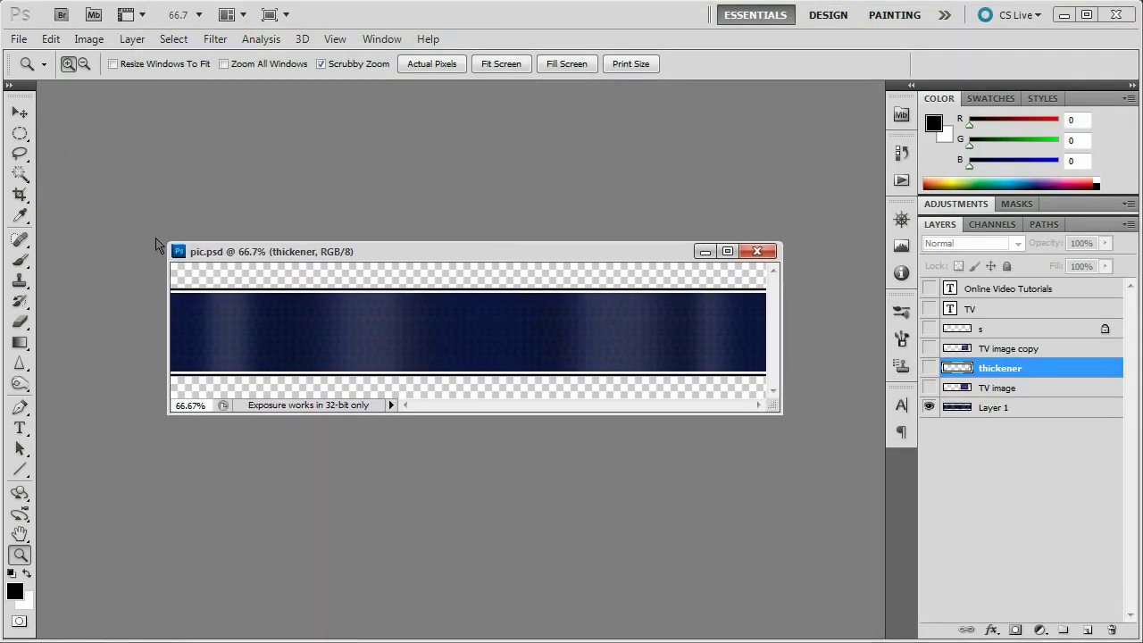
pyautogui.moveTo(170, 240); pyautogui.dragTo(40, 86)
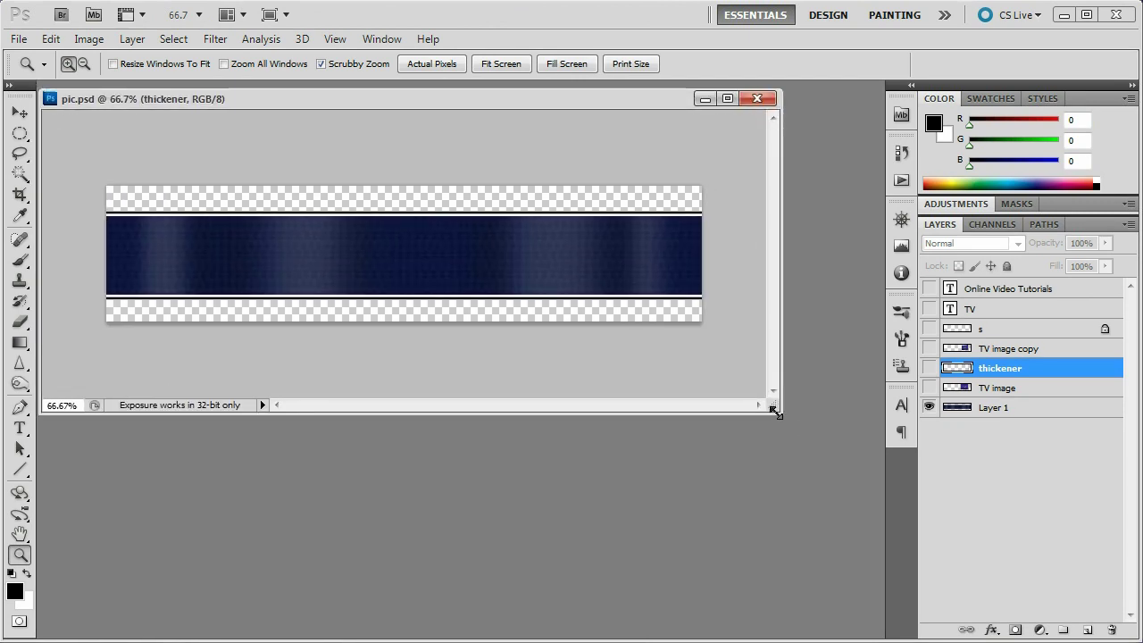
pyautogui.moveTo(775, 412); pyautogui.dragTo(902, 634)
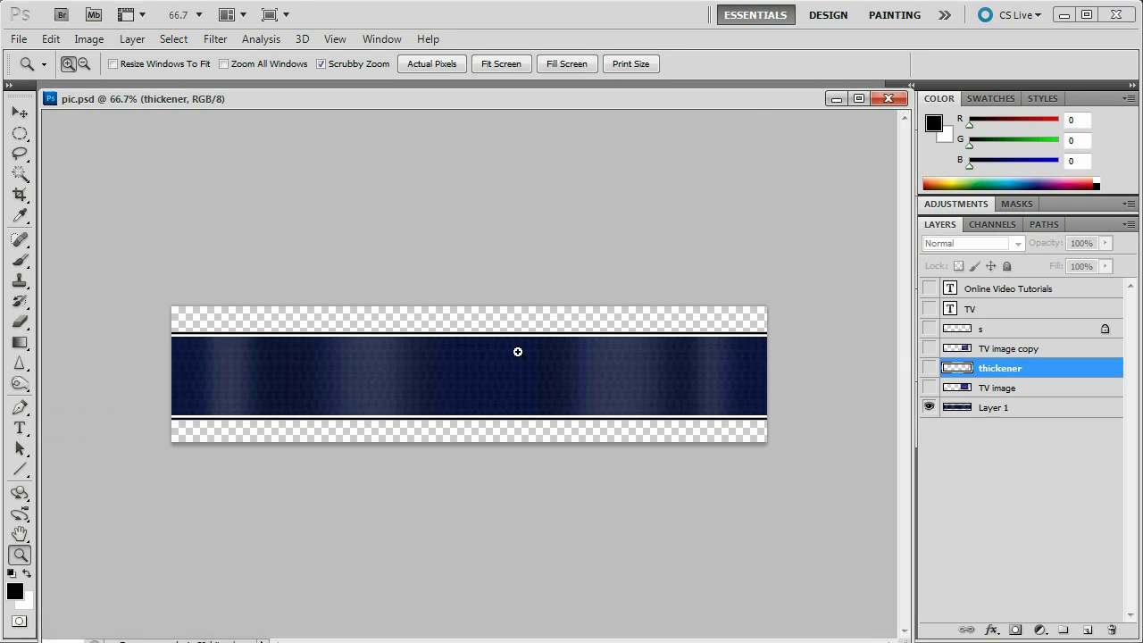
# Show the TV image copy and thickener layers over the banner background in pic.psd.
pyautogui.click(482, 369)
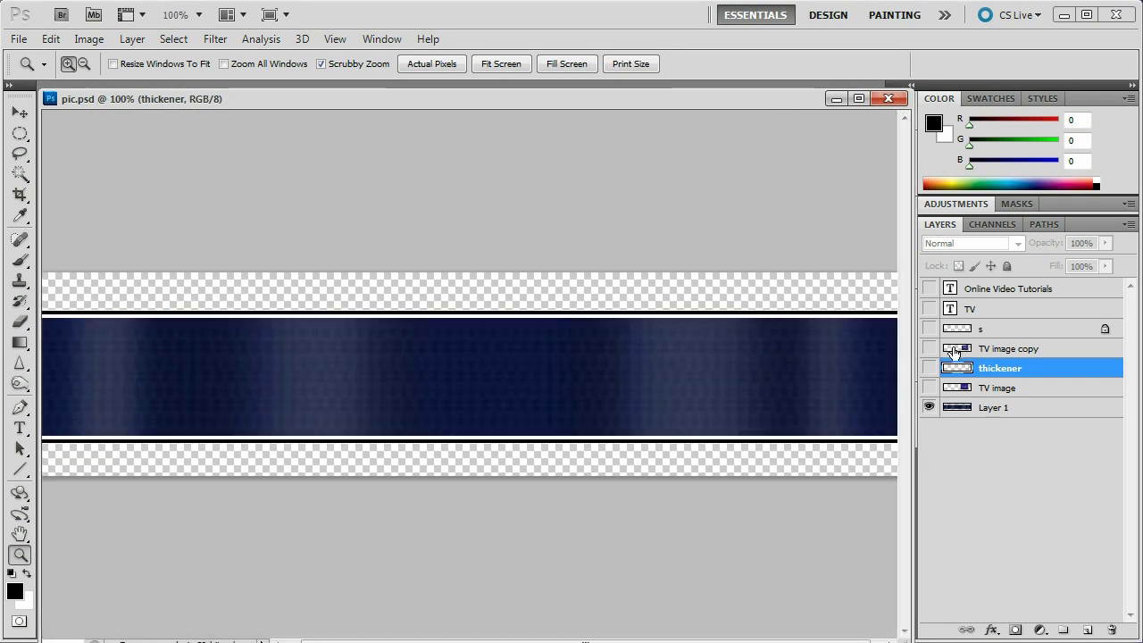
pyautogui.click(928, 390)
pyautogui.click(927, 387)
pyautogui.click(929, 348)
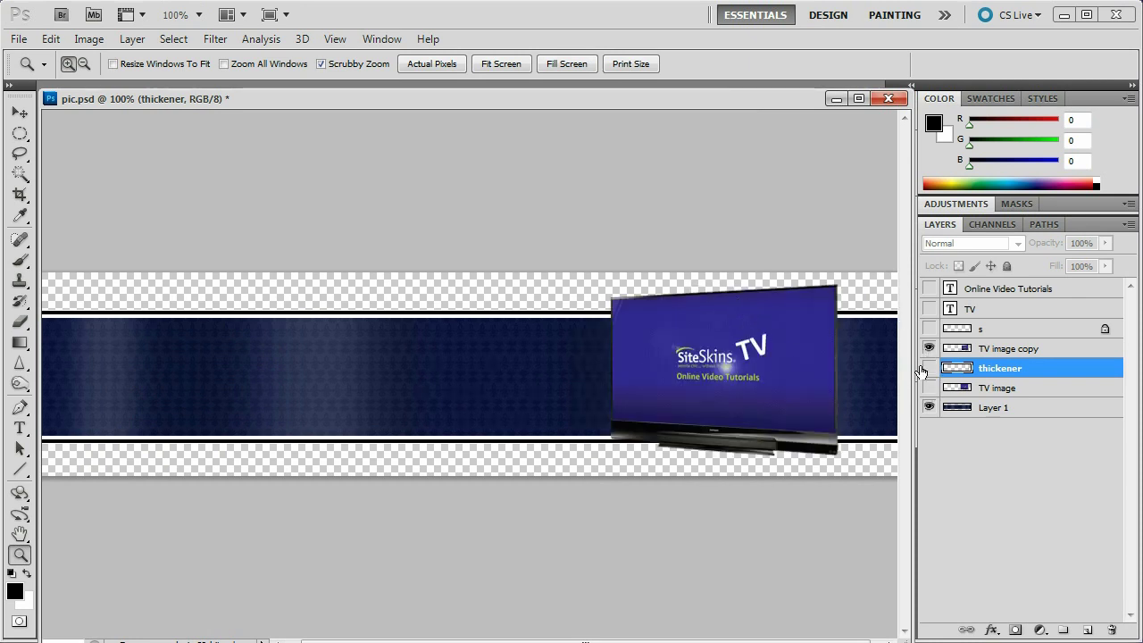
pyautogui.click(929, 368)
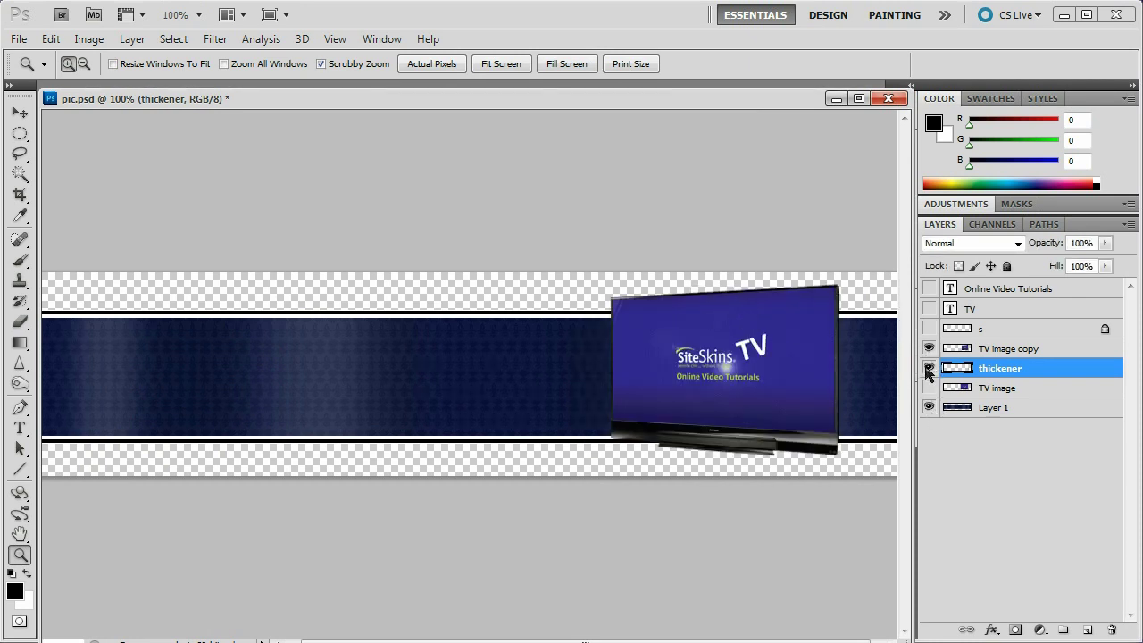
pyautogui.click(929, 367)
pyautogui.click(928, 367)
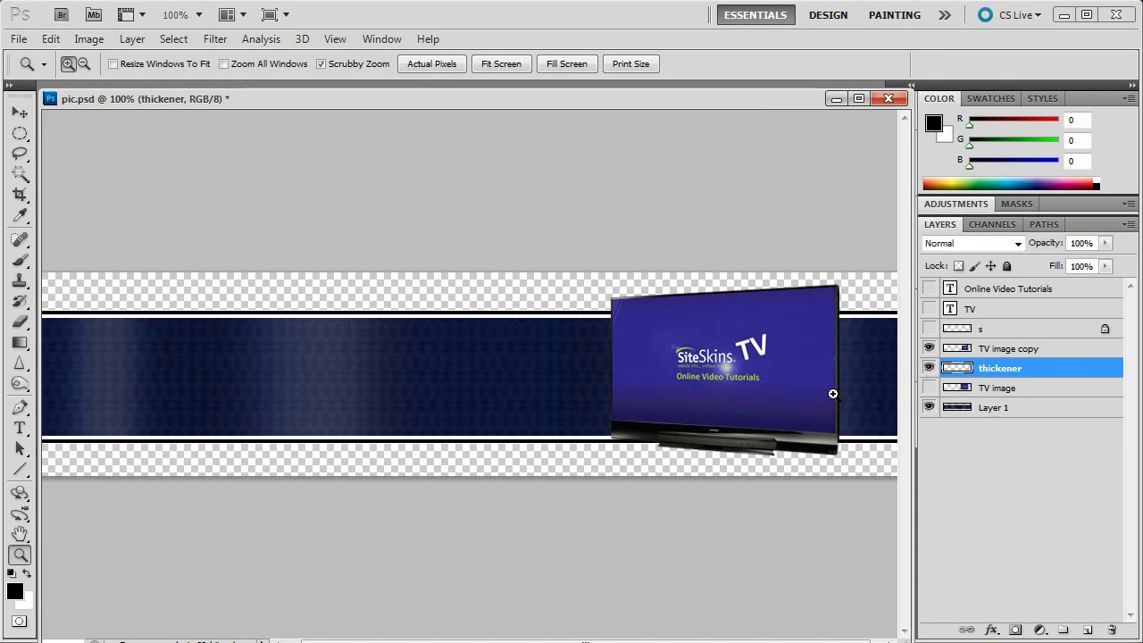
# Show the s logo layer and the TV and Online Video Tutorials text layers.
pyautogui.click(928, 329)
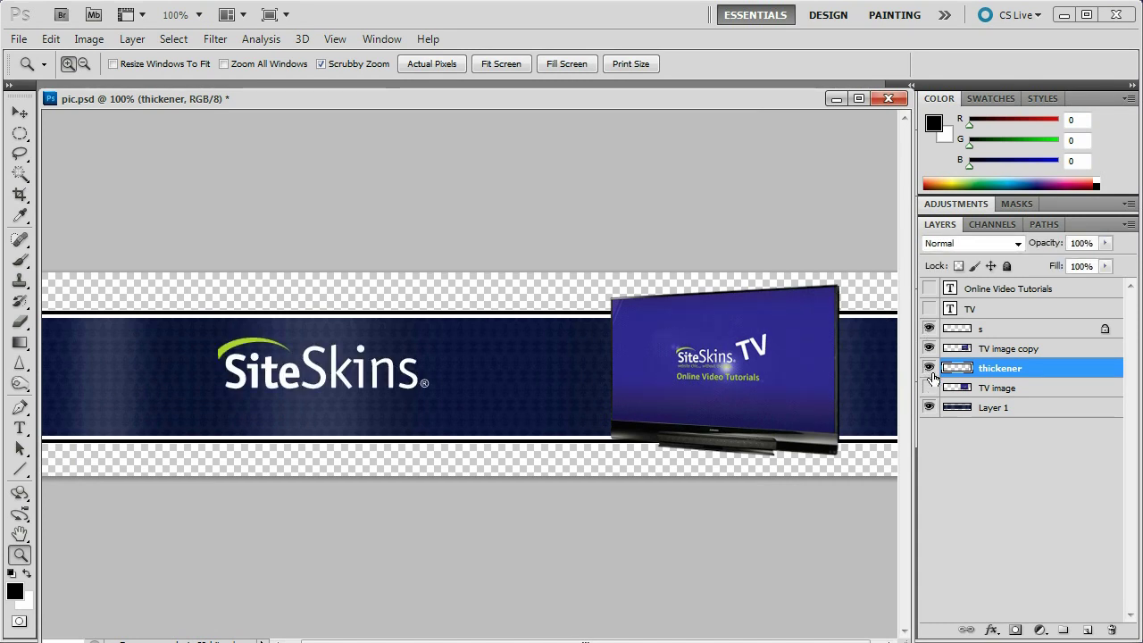
pyautogui.click(928, 308)
pyautogui.click(929, 288)
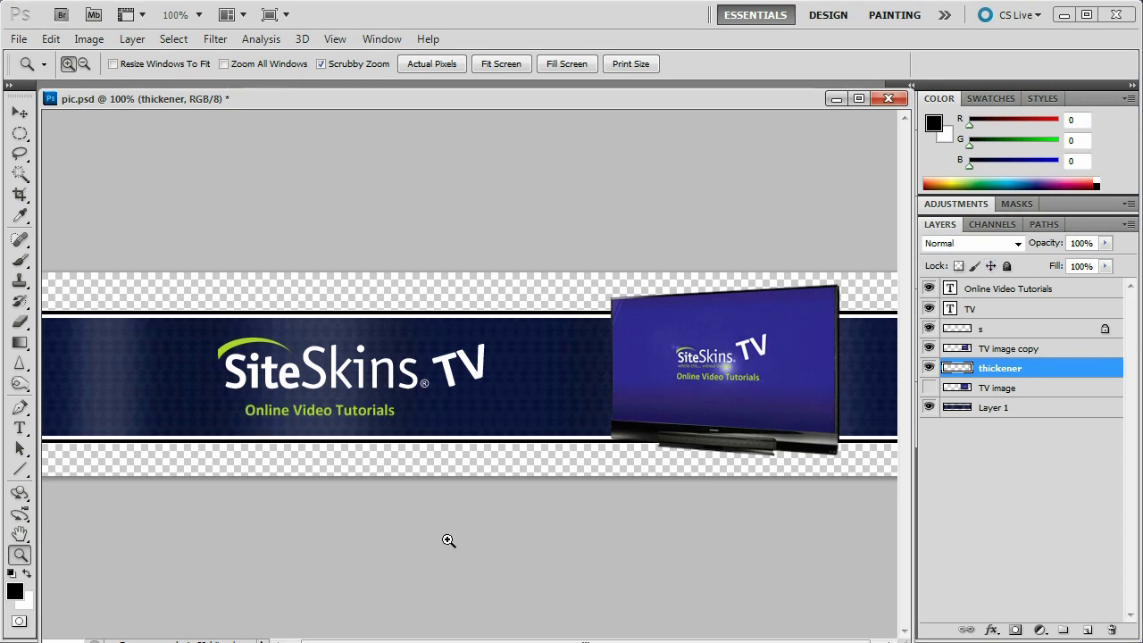
pyautogui.moveTo(928, 291)
pyautogui.mouseDown()
pyautogui.moveTo(930, 371)
pyautogui.moveTo(928, 290)
pyautogui.mouseUp()
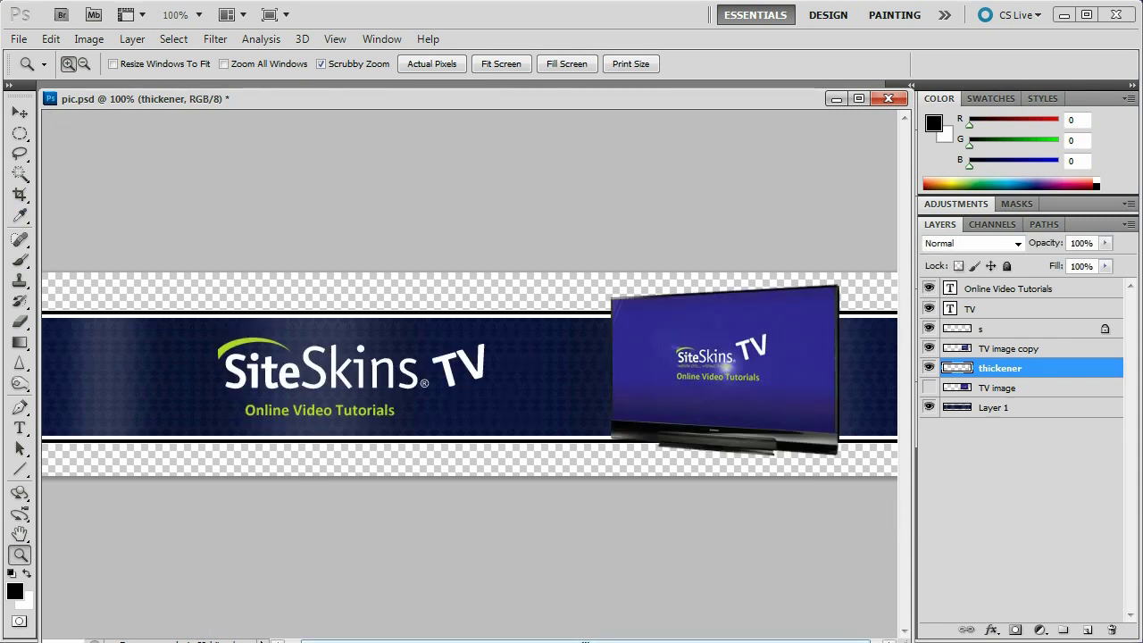
pyautogui.moveTo(344, 639)
pyautogui.mouseDown()
pyautogui.moveTo(328, 639)
pyautogui.moveTo(370, 639)
pyautogui.moveTo(329, 637)
pyautogui.mouseUp()
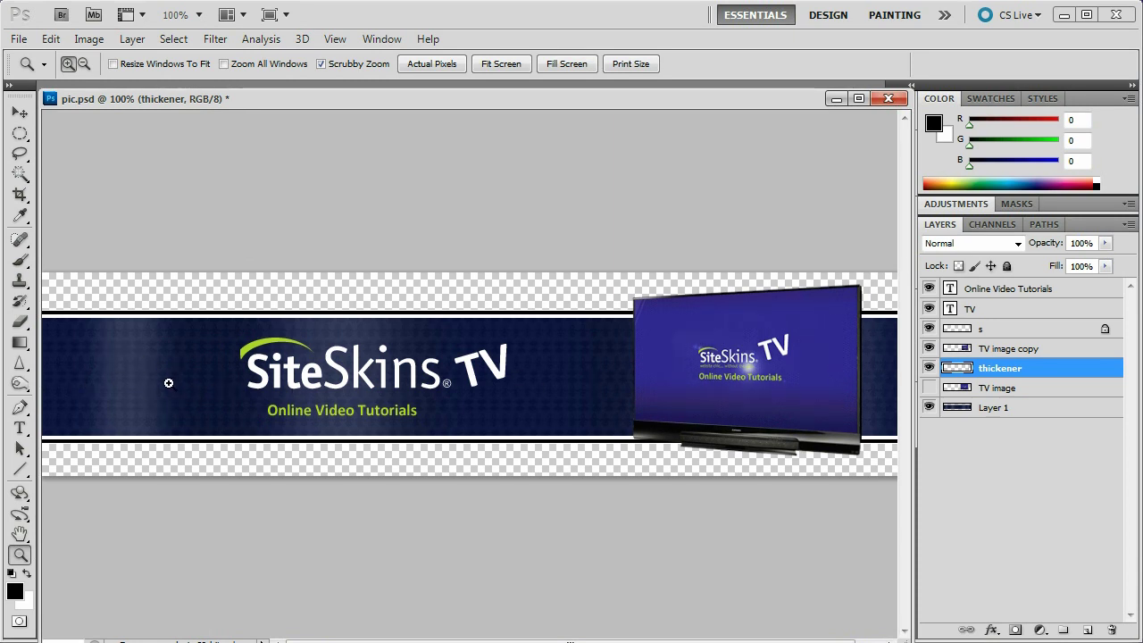
# Hide the Layer 1 banner background and examine the remaining logo artwork up close.
pyautogui.click(929, 408)
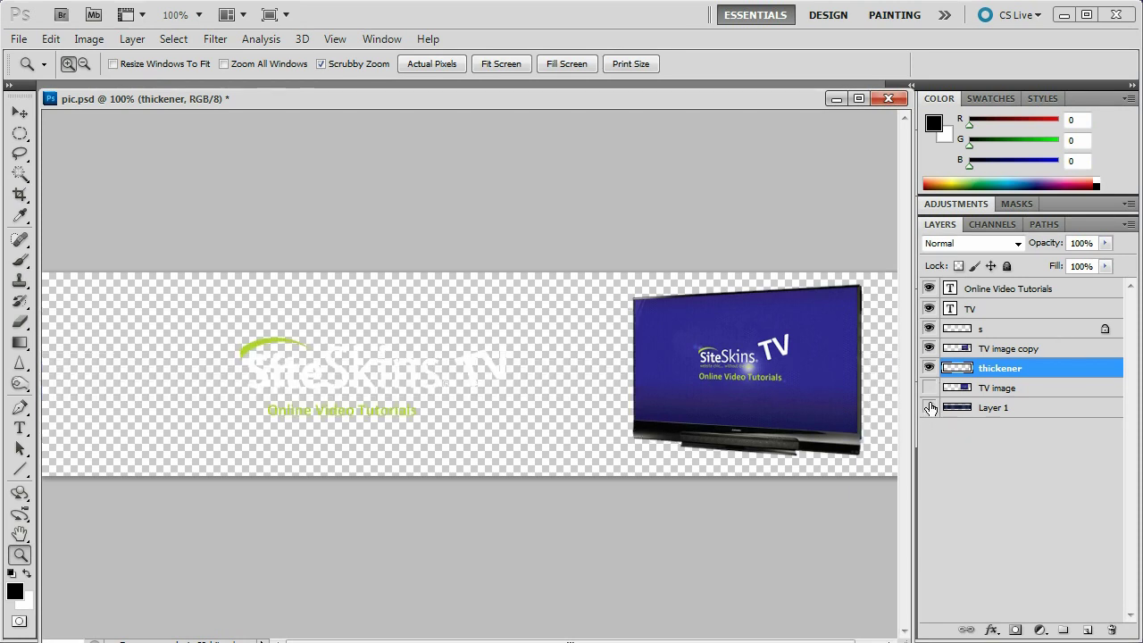
pyautogui.click(929, 407)
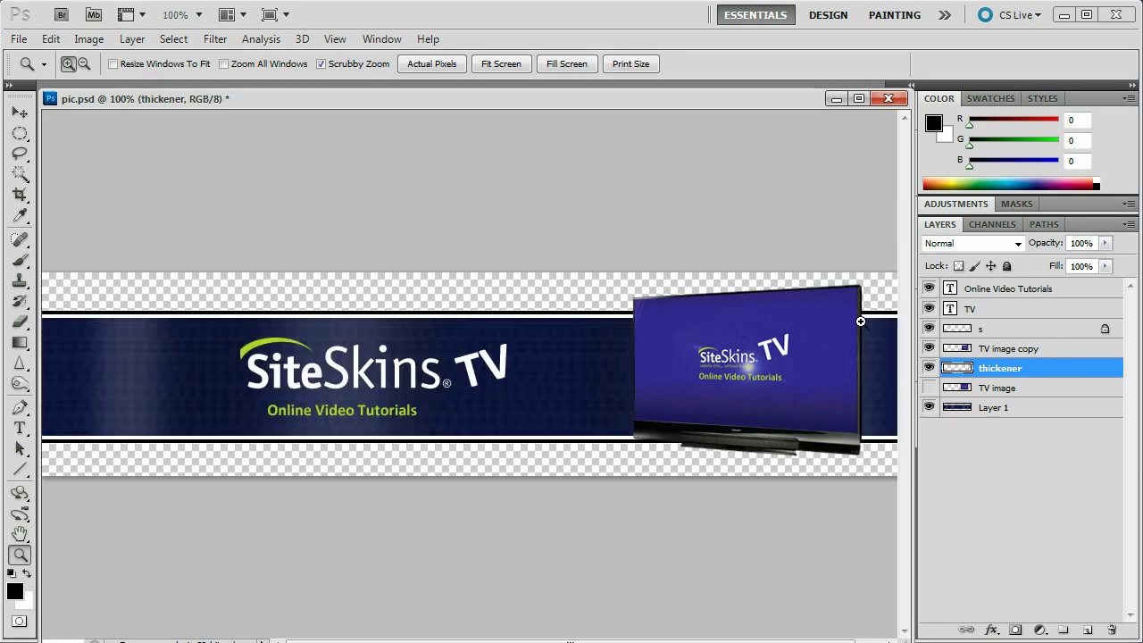
pyautogui.moveTo(929, 288)
pyautogui.mouseDown()
pyautogui.moveTo(931, 355)
pyautogui.moveTo(930, 289)
pyautogui.mouseUp()
pyautogui.click(929, 407)
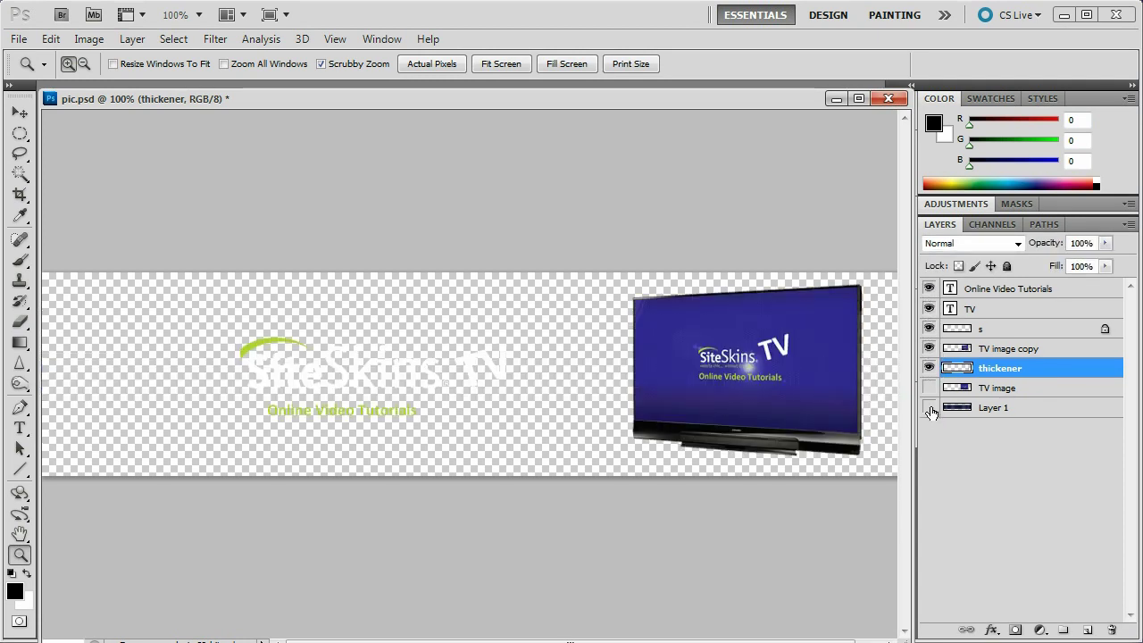
pyautogui.click(400, 375)
pyautogui.click(369, 371)
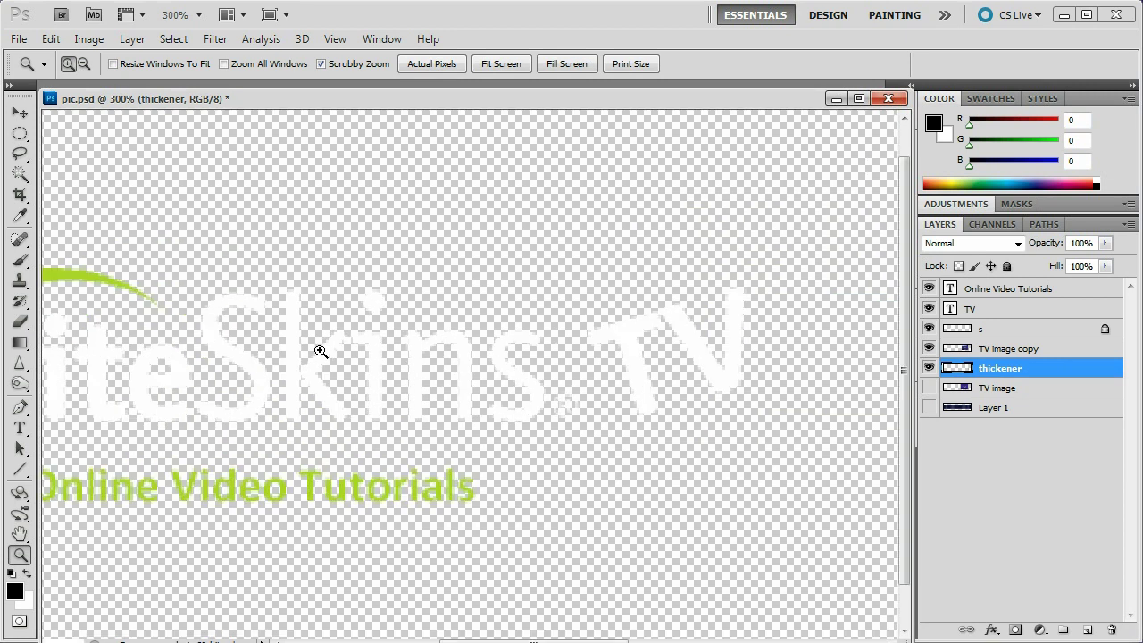
pyautogui.keyDown('alt'); pyautogui.click(500, 393); pyautogui.keyUp('alt')
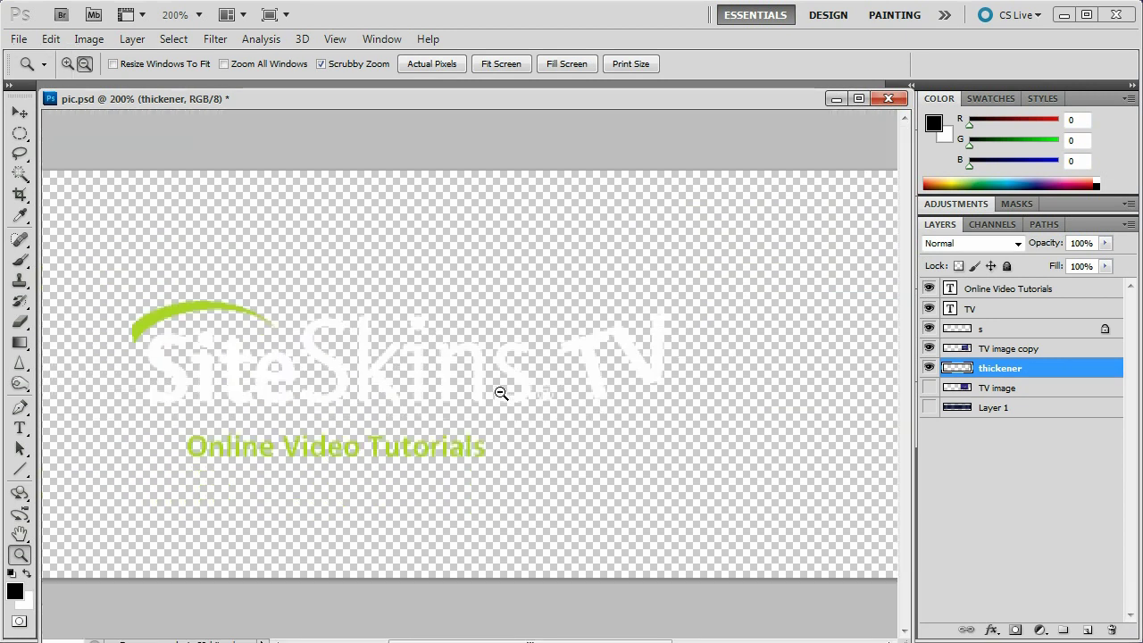
pyautogui.keyDown('alt'); pyautogui.click(500, 393); pyautogui.keyUp('alt')
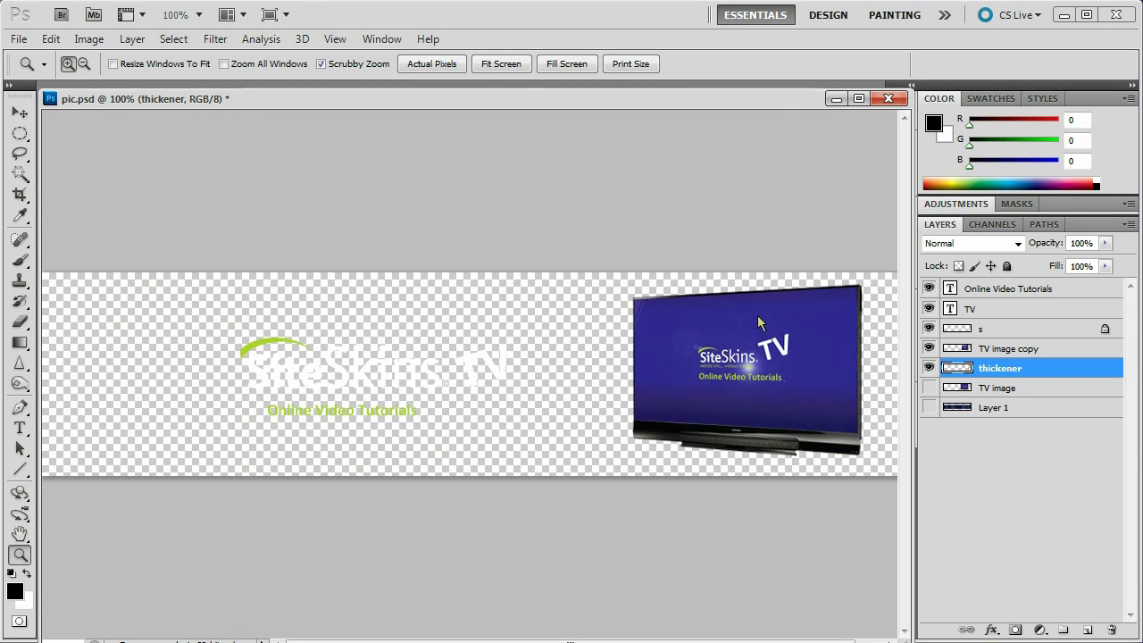
# Set up a Save for Web export of the logo as PNG-8 with transparency, comparing it with PNG-24 and reviewing the matte options.
pyautogui.hotkey('ctrl', 'alt', 'shift', 's')
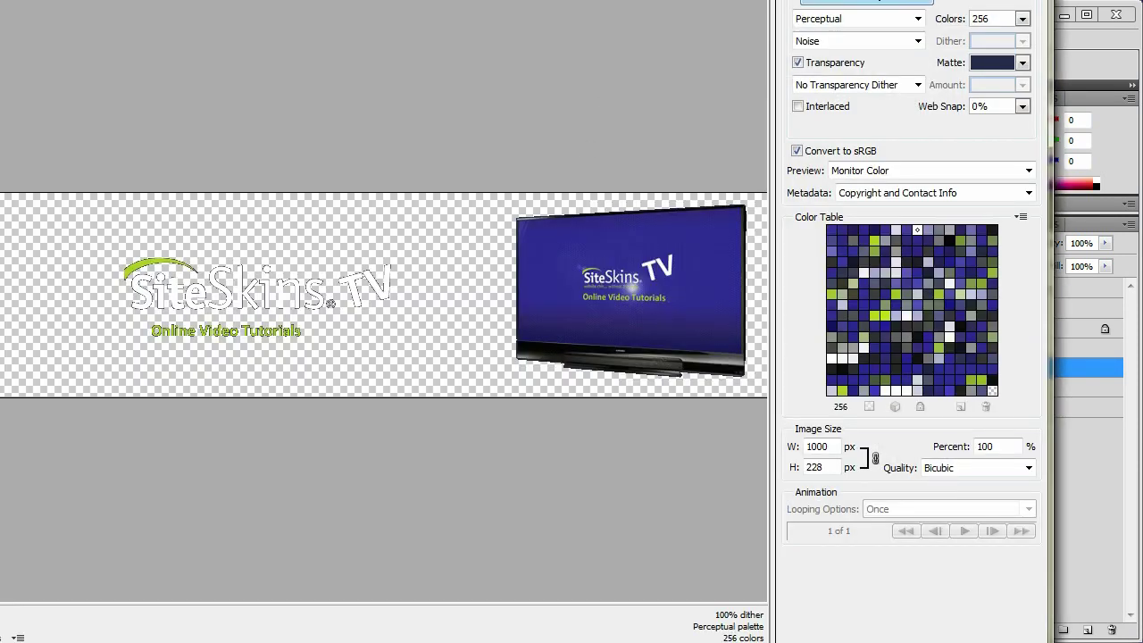
pyautogui.click(873, 2)
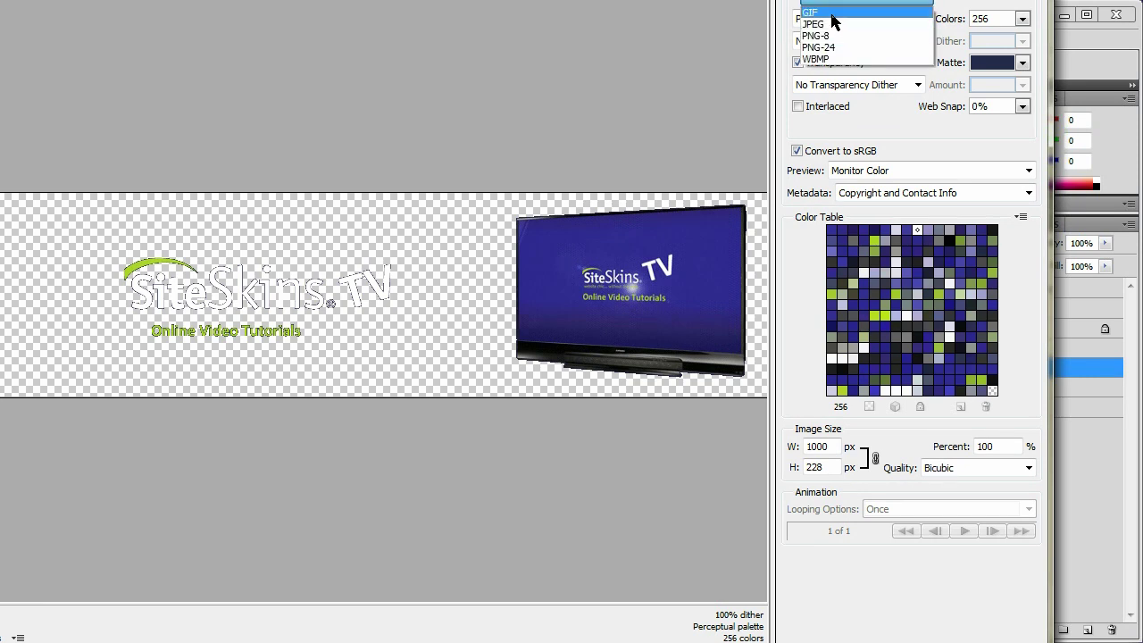
pyautogui.click(830, 46)
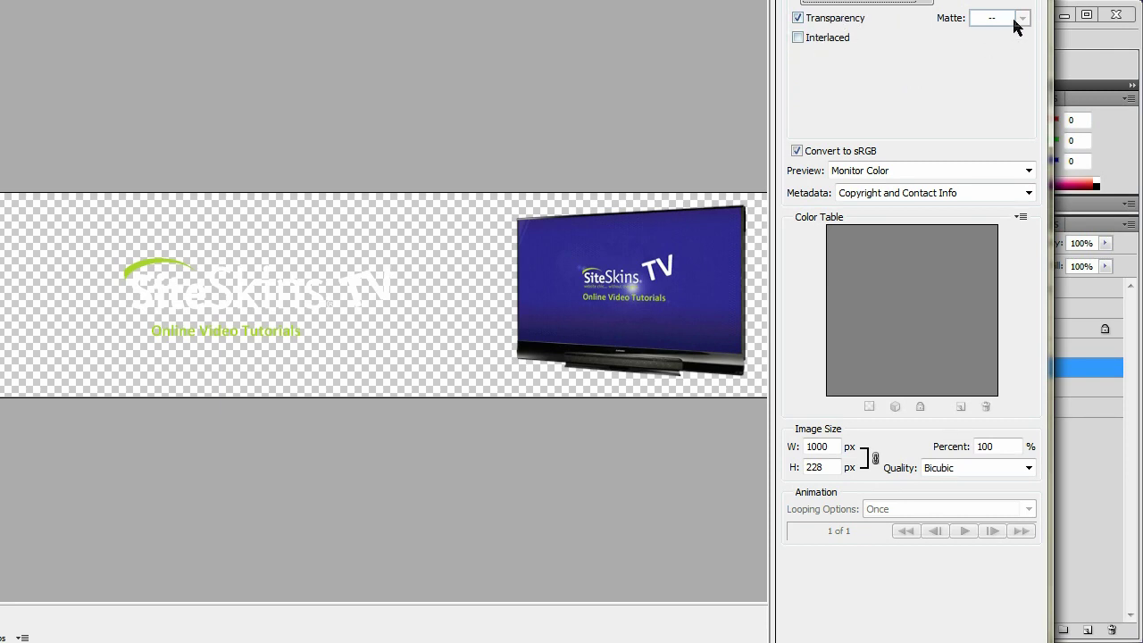
pyautogui.click(898, 2)
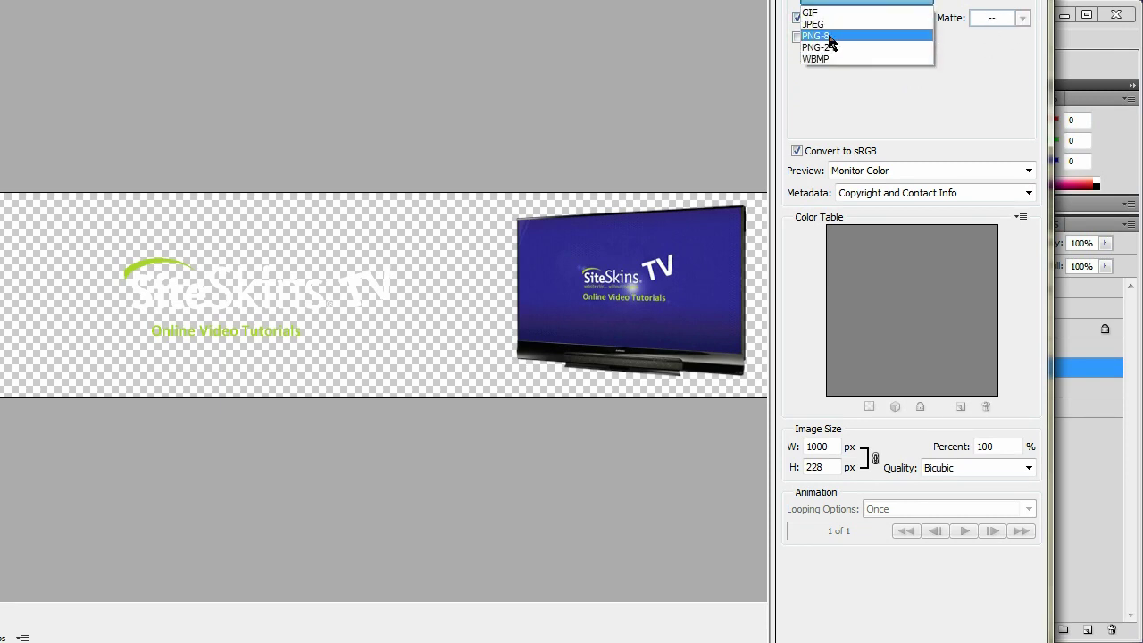
pyautogui.click(863, 36)
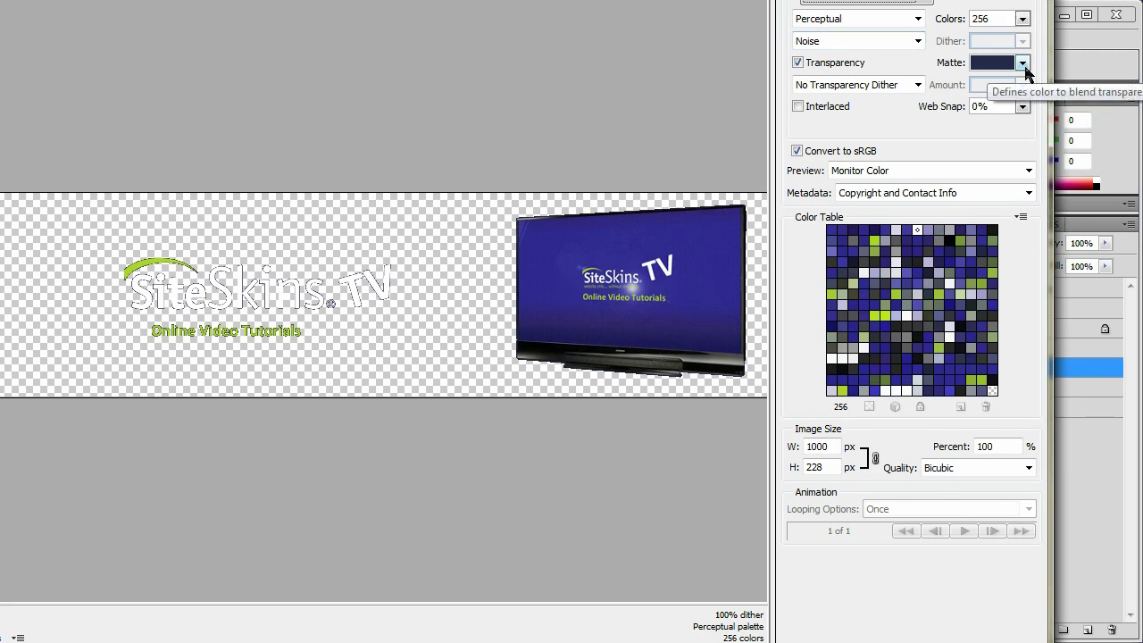
pyautogui.click(1022, 64)
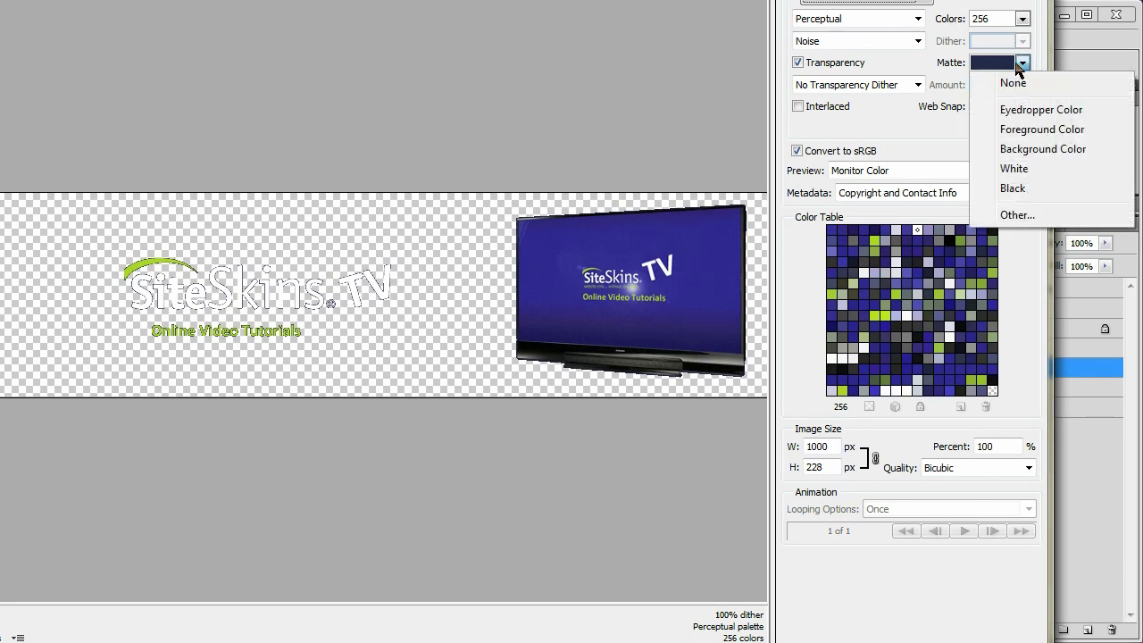
pyautogui.click(1028, 62)
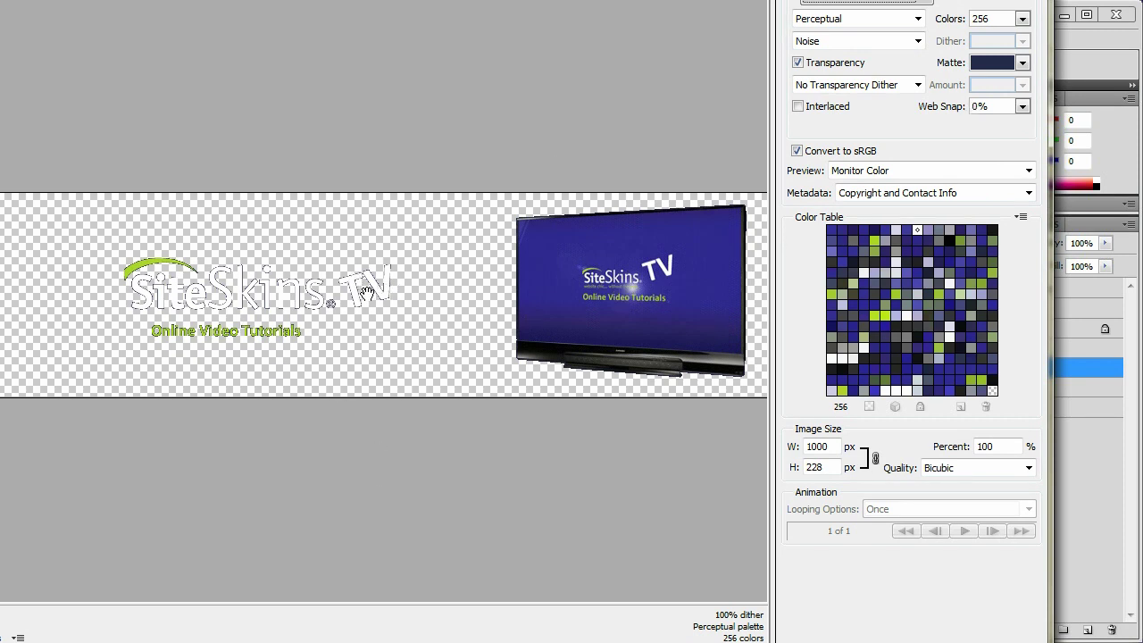
pyautogui.click(908, 3)
pyautogui.click(909, 7)
# Save the exported image as newlogo2.png in the SS Tuts folder and close pic.psd with its changes saved.
pyautogui.press('Return')
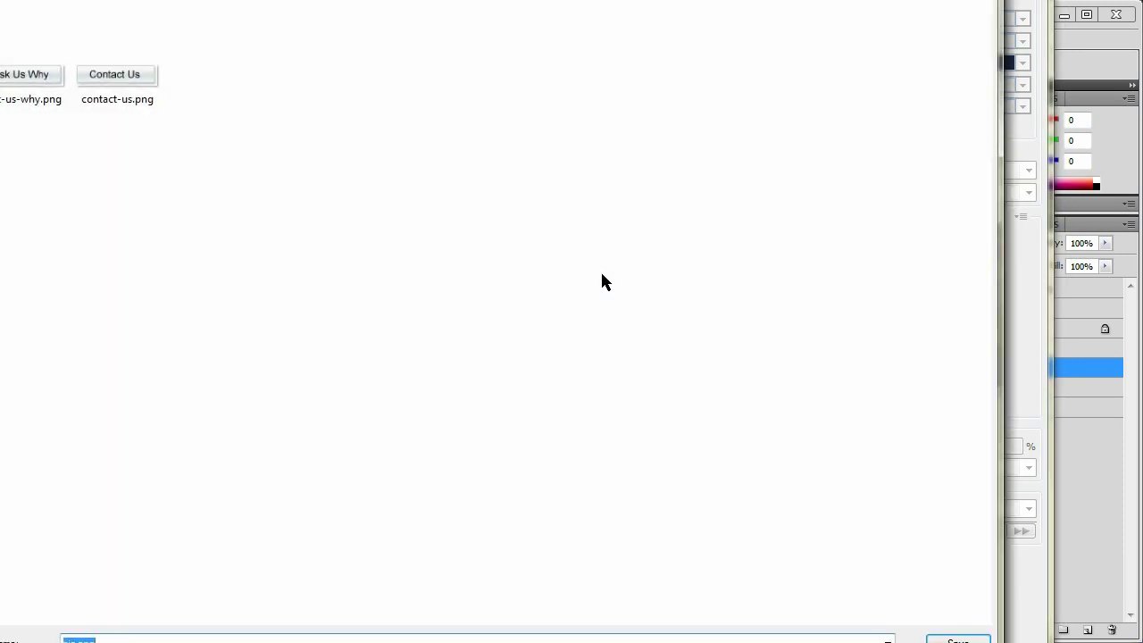
pyautogui.click(2, 54)
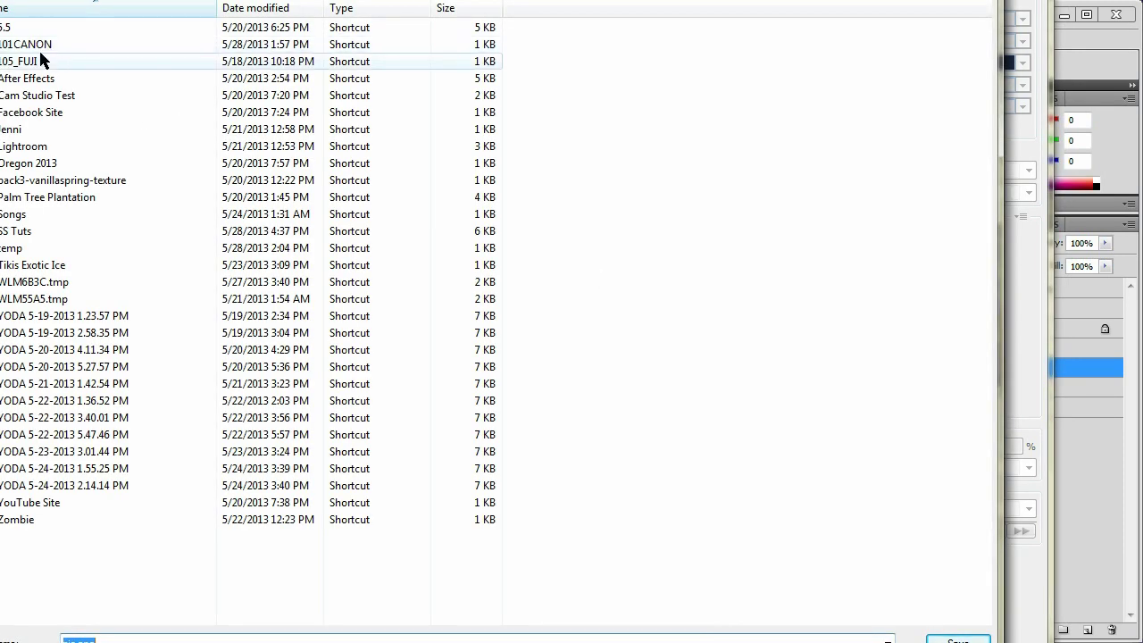
pyautogui.doubleClick(36, 225)
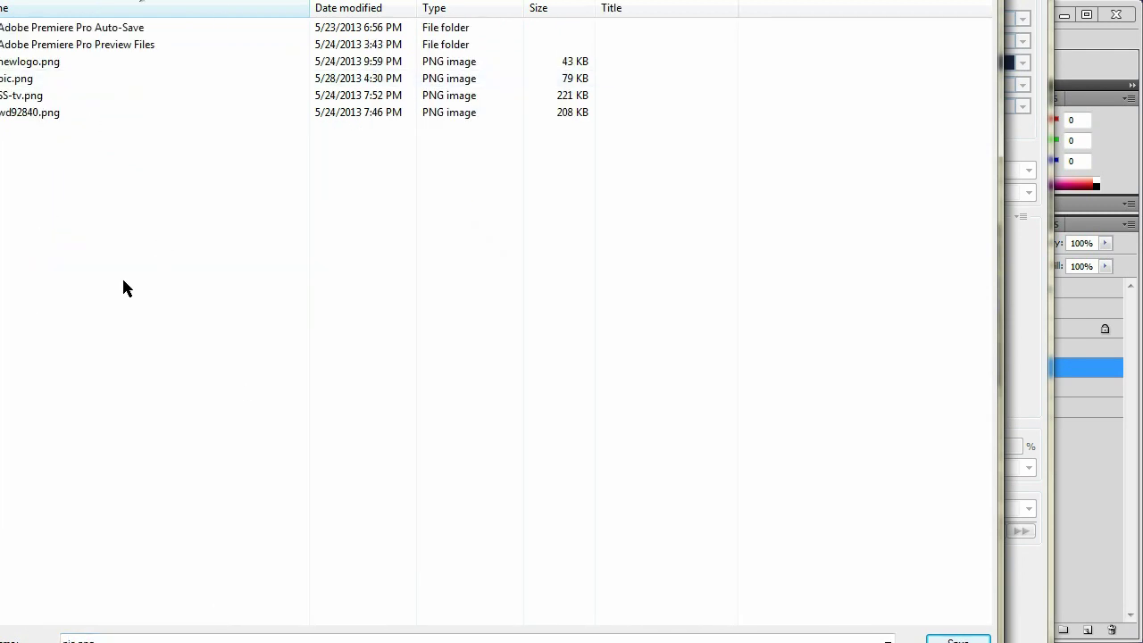
pyautogui.click(155, 637)
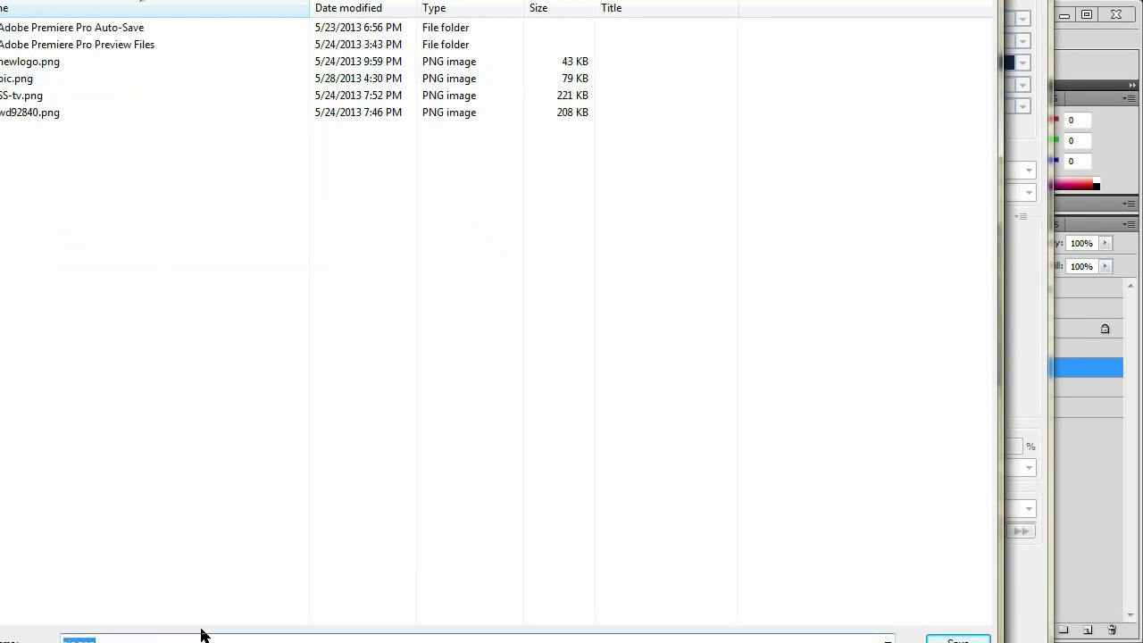
pyautogui.write('c')
pyautogui.press('Return')
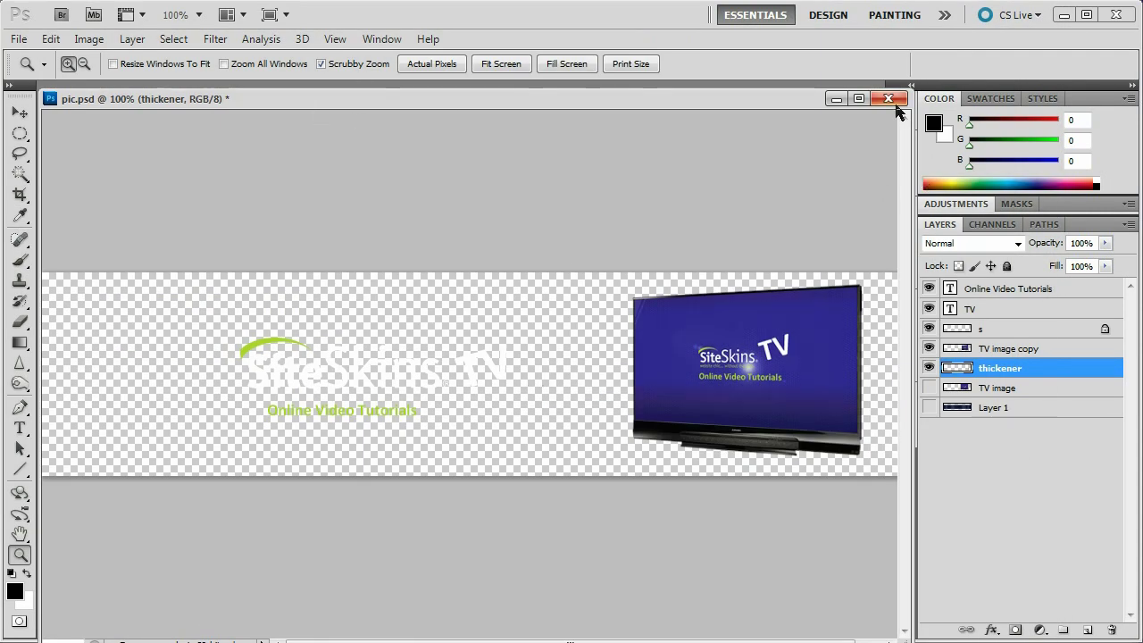
pyautogui.click(890, 100)
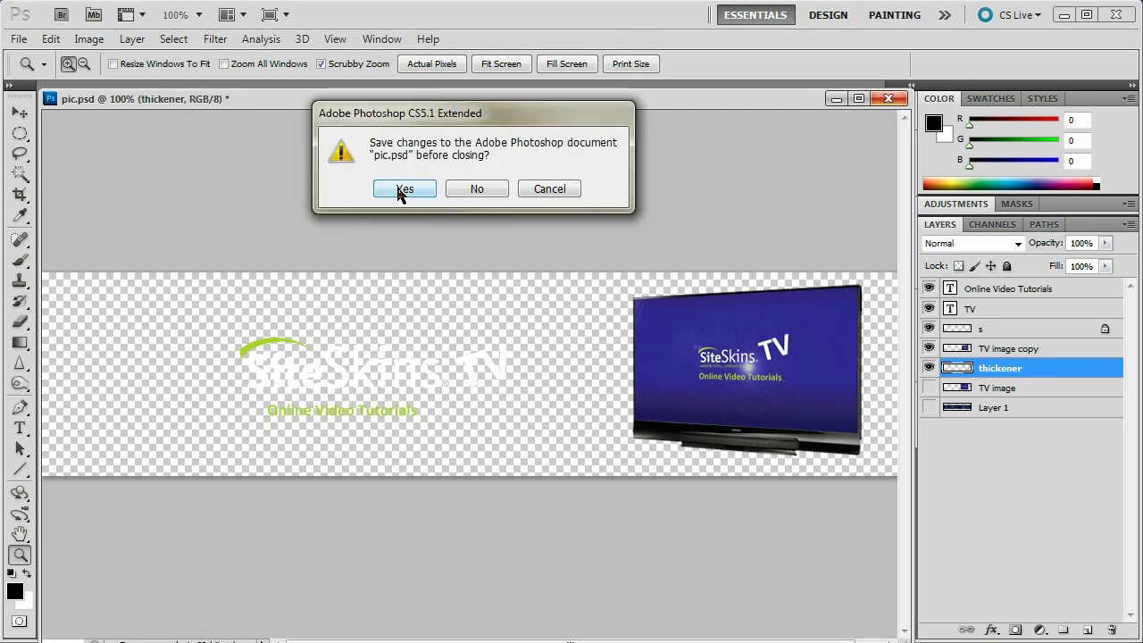
pyautogui.click(401, 186)
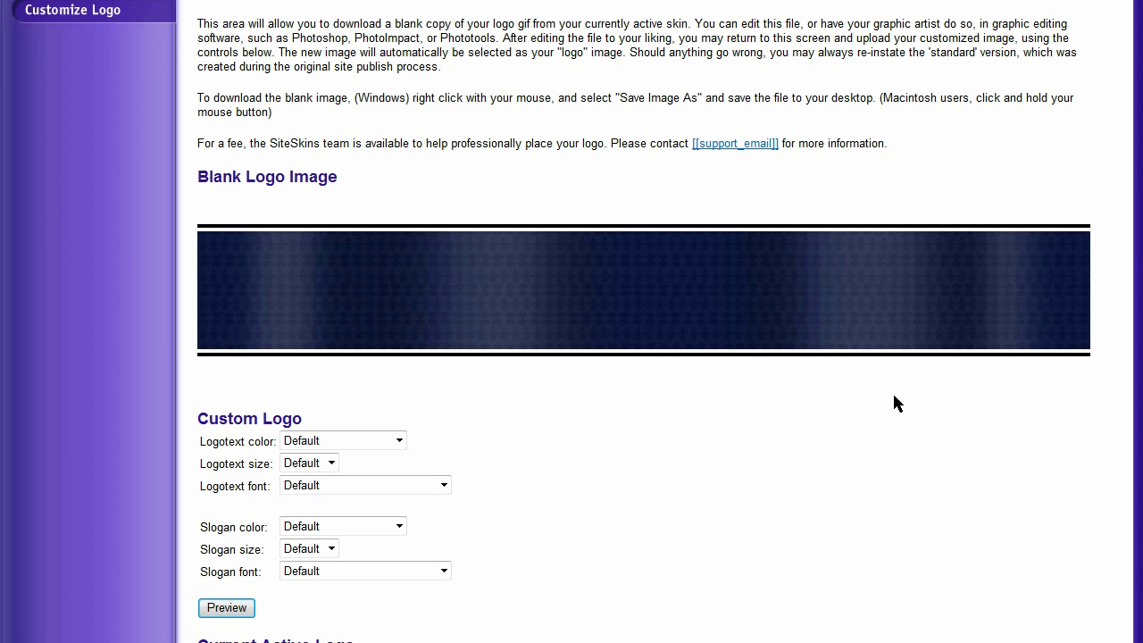
# On the SiteSkins Customize Logo page in the browser, upload newlogo2.png from the SS Tuts folder as the active logo.
pyautogui.scroll(-5, 532, 104)
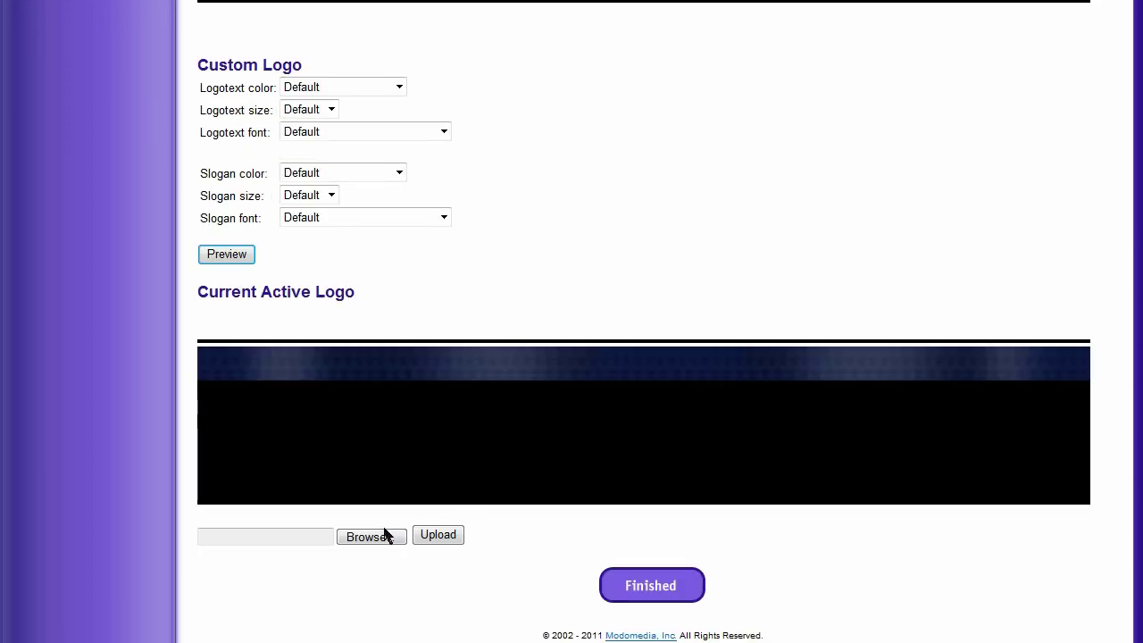
pyautogui.click(385, 535)
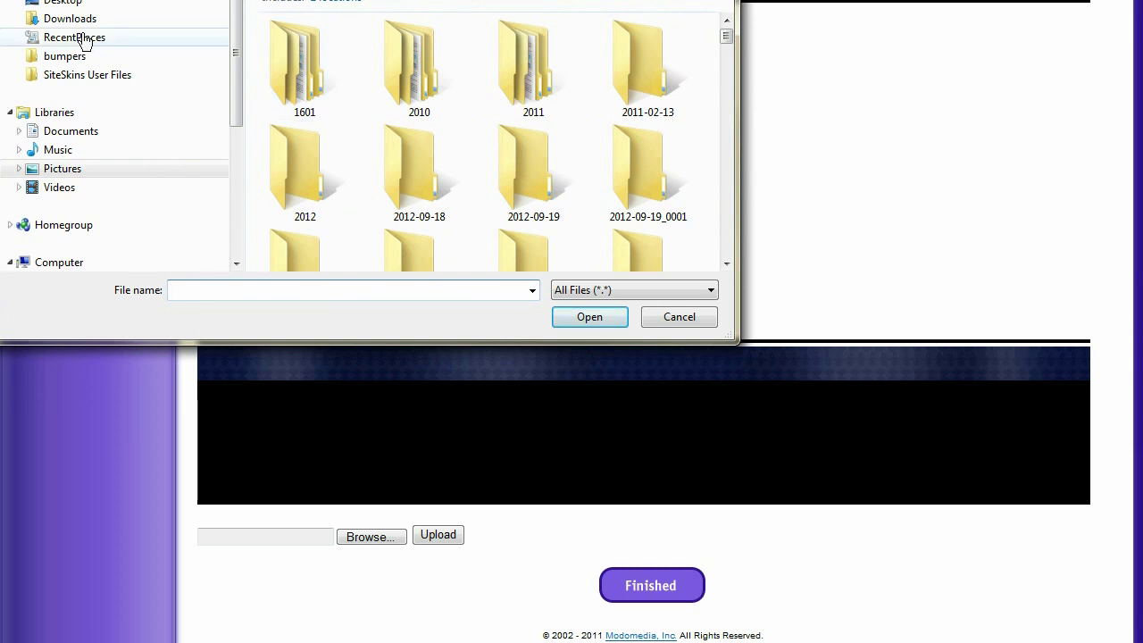
pyautogui.click(75, 37)
pyautogui.doubleClick(324, 228)
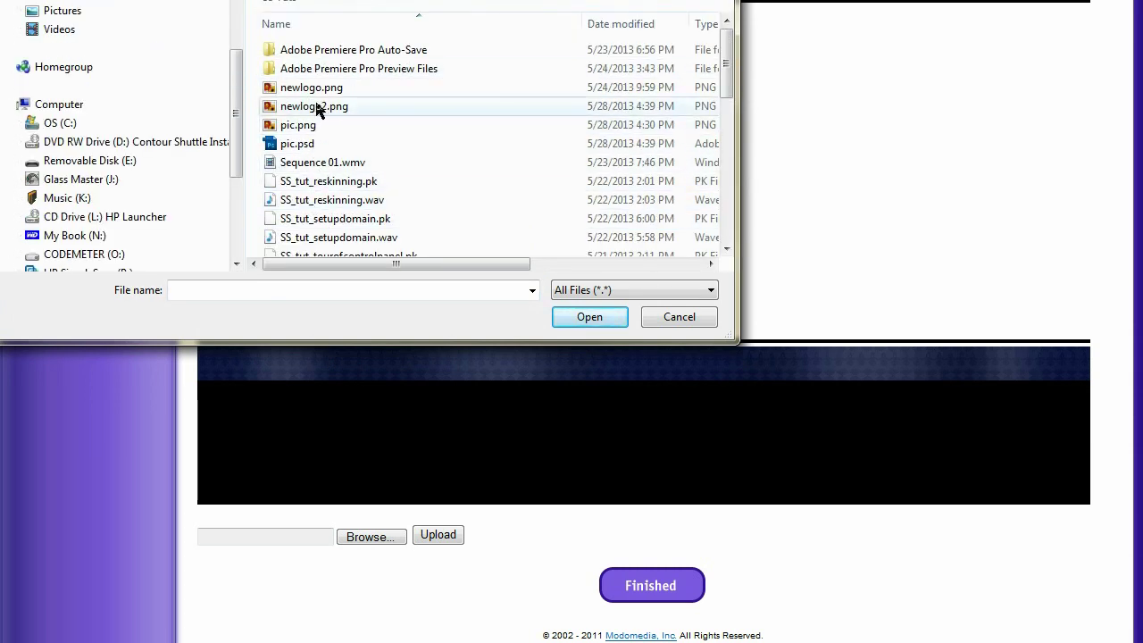
pyautogui.doubleClick(325, 108)
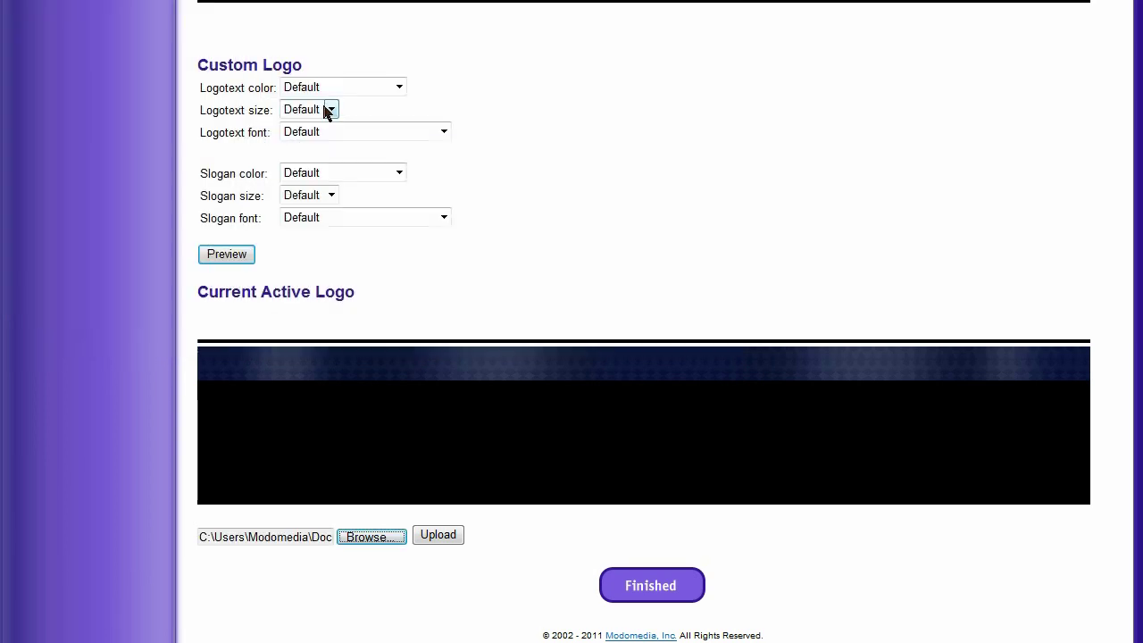
pyautogui.click(444, 536)
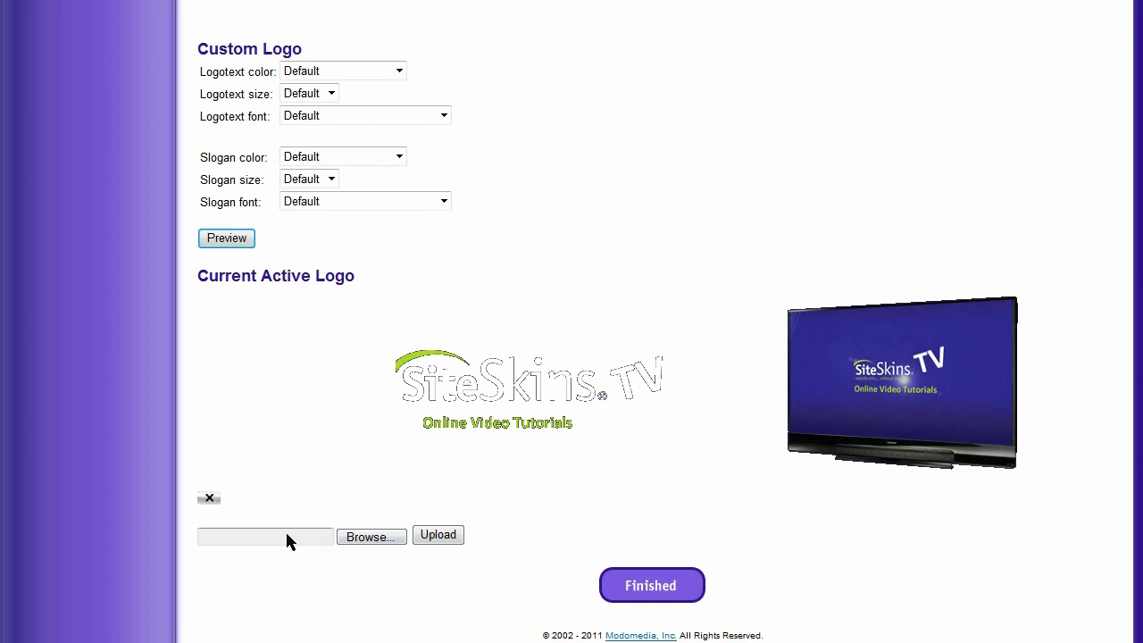
# Finish the logo customization and open the Tutorials Website to check its new header logo.
pyautogui.click(667, 586)
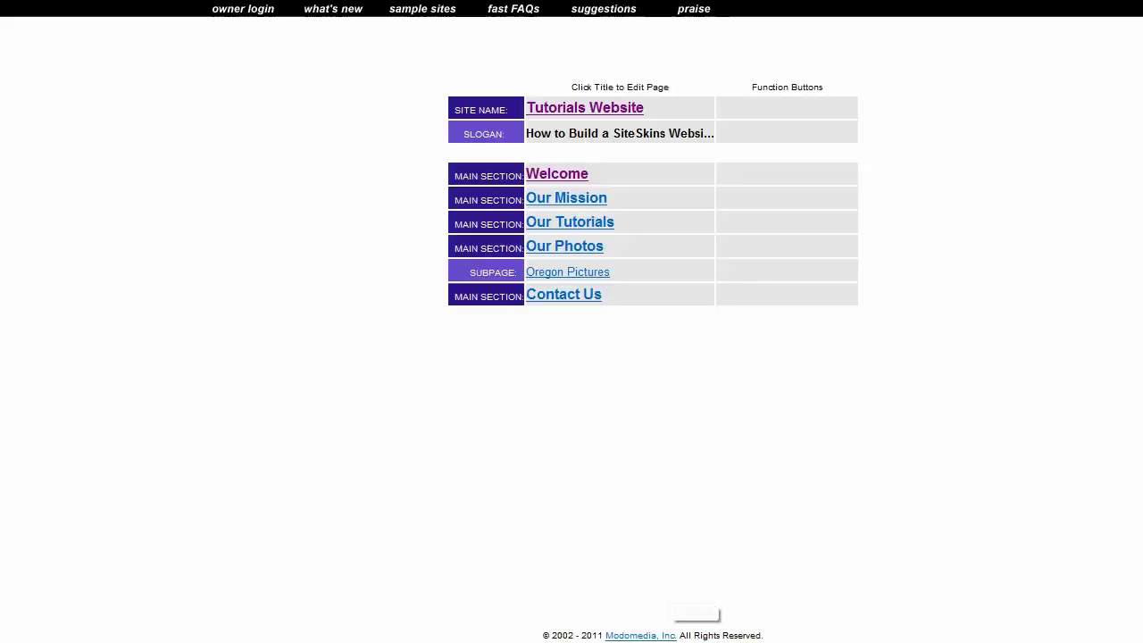
pyautogui.click(598, 114)
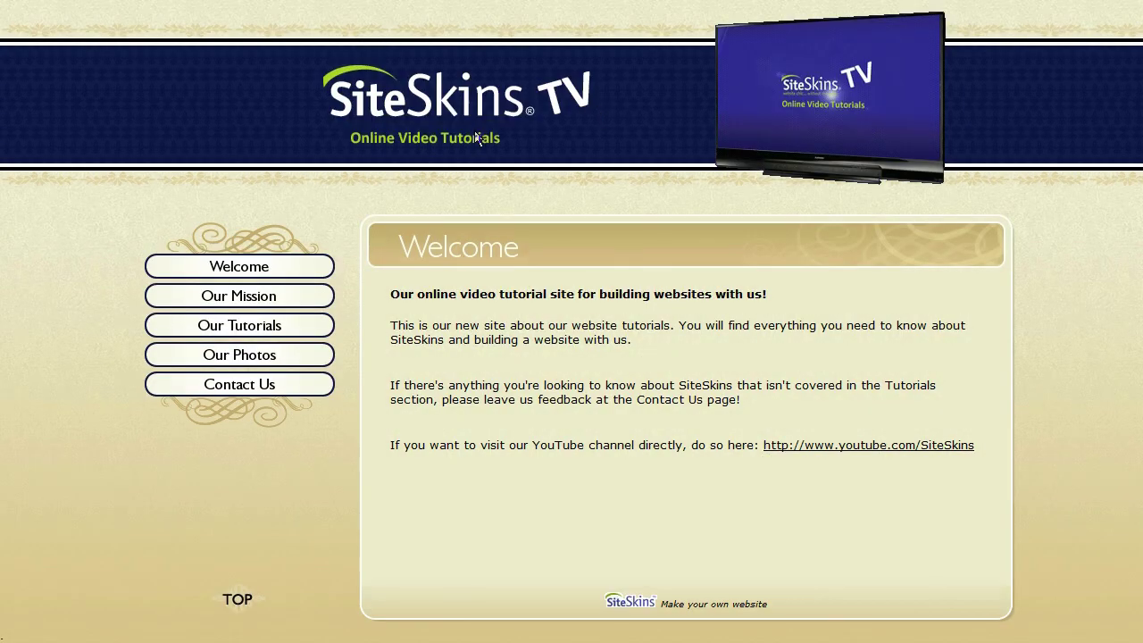